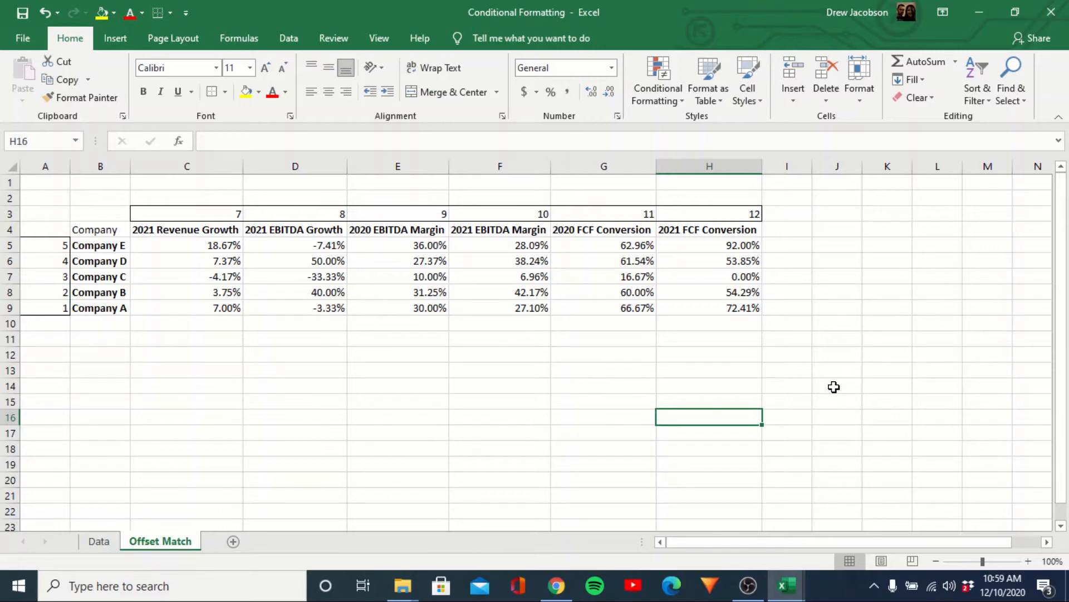
Review the row 5 metric formulas and return to the index cell A5.
{"action": "key", "text": "Home"}
{"action": "key", "text": "Up"}
{"action": "key", "text": "Up"}
{"action": "key", "text": "Up"}
{"action": "key", "text": "Up"}
{"action": "key", "text": "Up"}
{"action": "key", "text": "Up"}
{"action": "key", "text": "Right"}
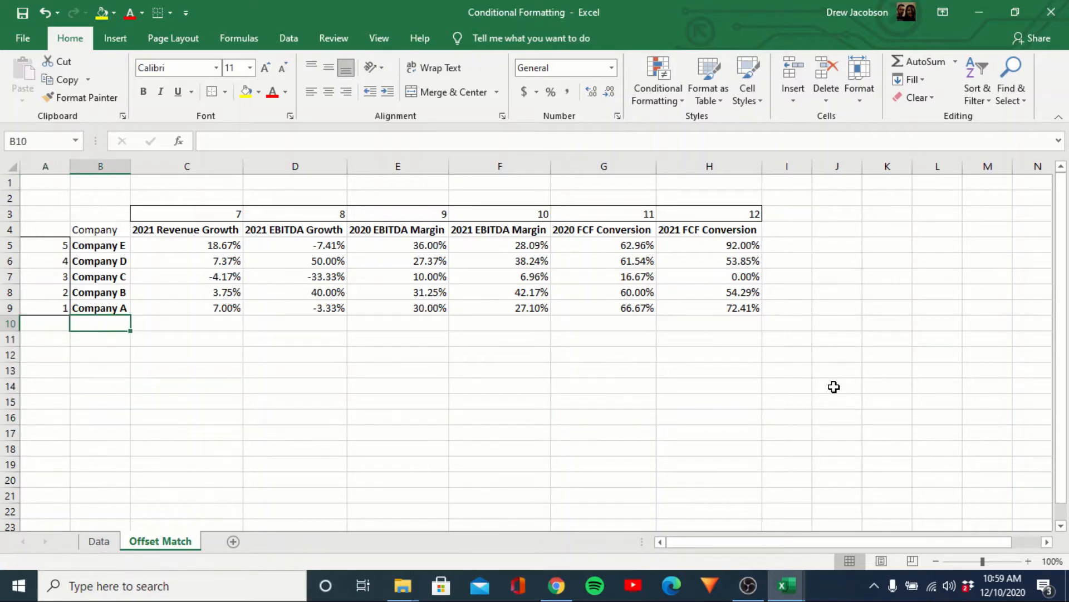
{"action": "key", "text": "Up"}
{"action": "key", "text": "Up"}
{"action": "key", "text": "Up"}
{"action": "key", "text": "Up"}
{"action": "key", "text": "Up"}
{"action": "key", "text": "Up"}
{"action": "key", "text": "Down"}
{"action": "key", "text": "Right"}
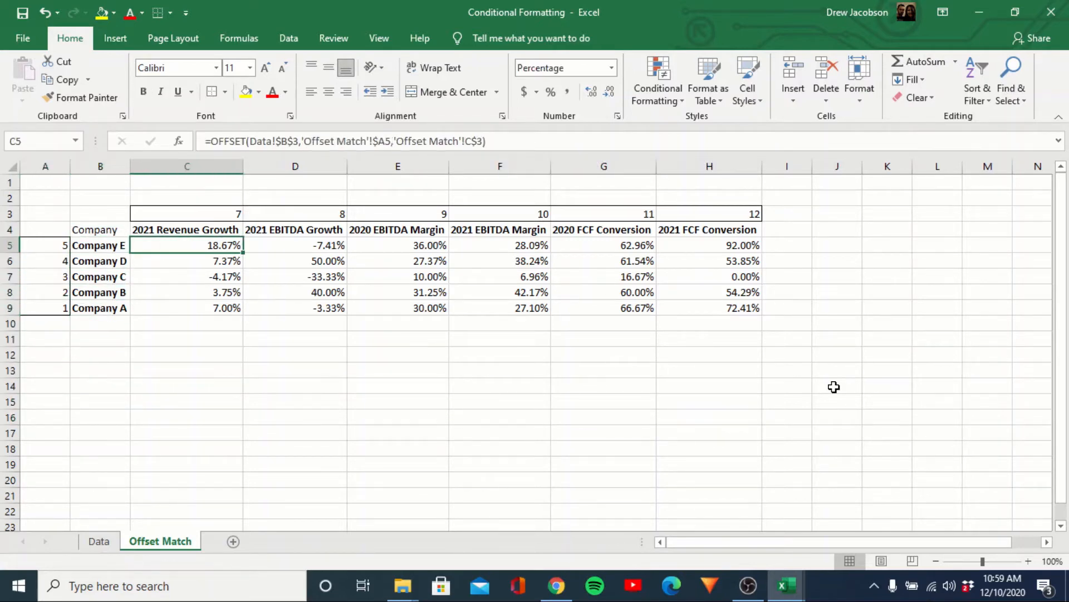
{"action": "key", "text": "Right"}
{"action": "key", "text": "Right"}
{"action": "key", "text": "Right"}
{"action": "key", "text": "Right"}
{"action": "key", "text": "Right"}
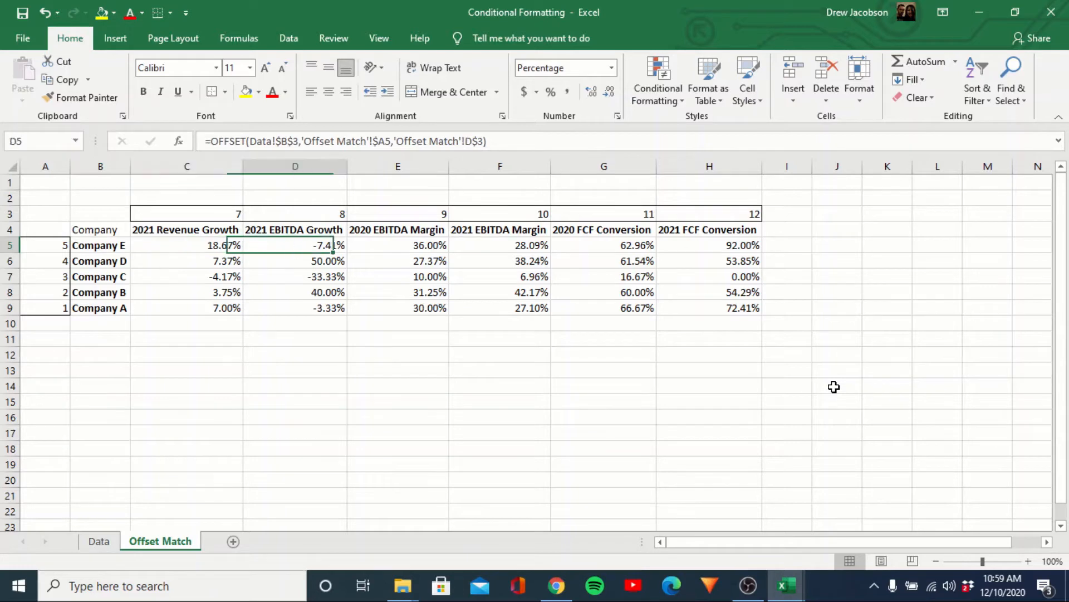
{"action": "key", "text": "Left"}
{"action": "key", "text": "Left"}
{"action": "key", "text": "Left"}
{"action": "key", "text": "Left"}
{"action": "key", "text": "Left"}
{"action": "key", "text": "Left"}
{"action": "key", "text": "Left"}
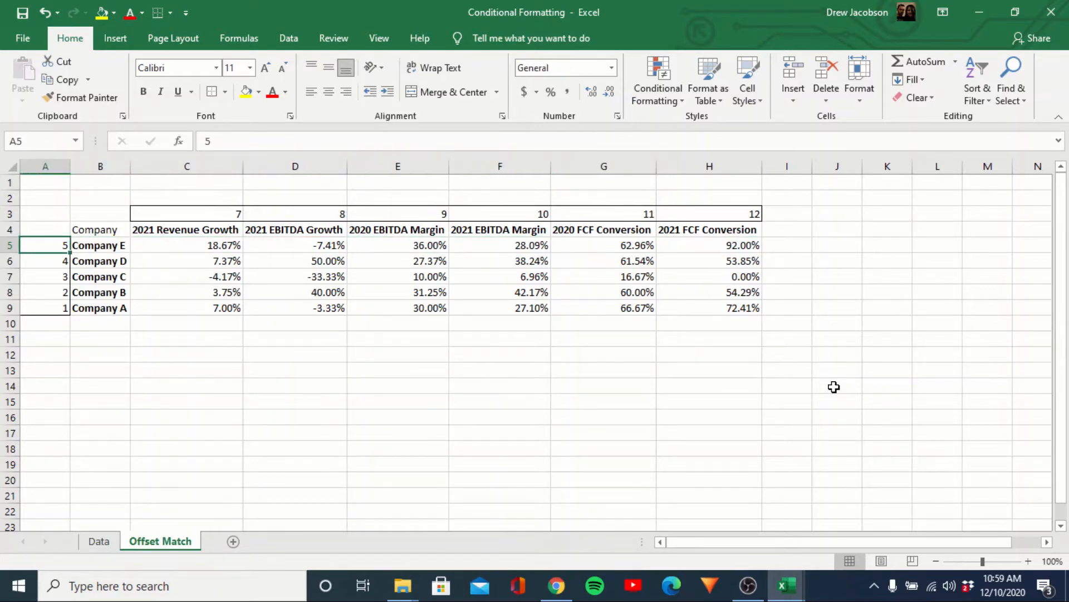
Enter new index numbers 1, 2, 4 and 5 down column A from A5.
{"action": "type", "text": "1"}
{"action": "key", "text": "Return"}
{"action": "type", "text": "2"}
{"action": "key", "text": "Return"}
{"action": "key", "text": "Return"}
{"action": "type", "text": "4"}
{"action": "key", "text": "Return"}
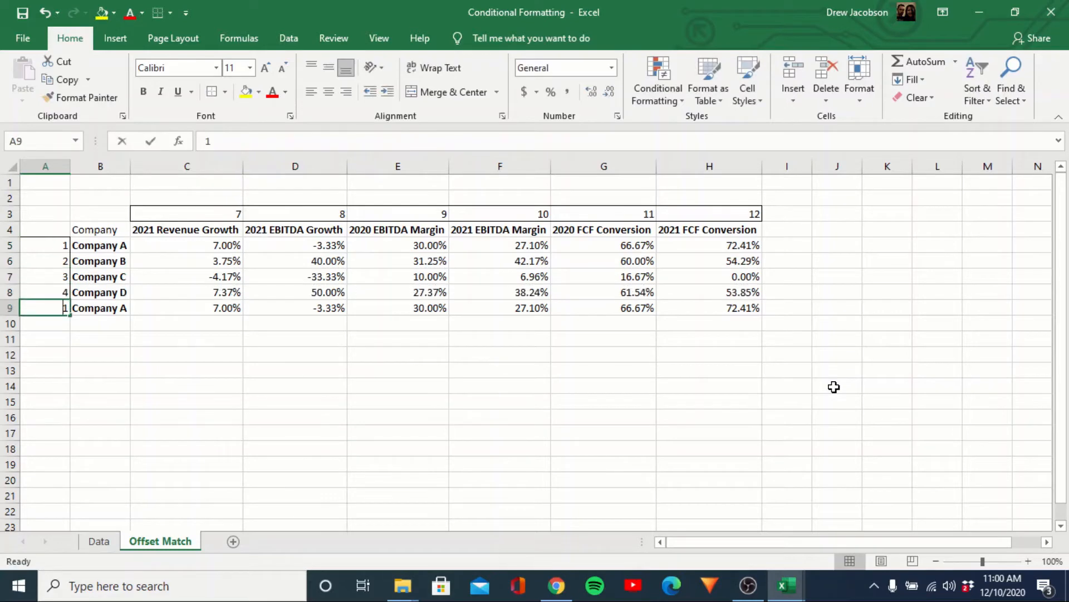
{"action": "type", "text": "5"}
{"action": "key", "text": "Return"}
{"action": "key", "text": "Up"}
Check the reordered company names and lookup values in rows 5–9.
{"action": "key", "text": "Right"}
{"action": "key", "text": "Left"}
{"action": "key", "text": "Up"}
{"action": "key", "text": "Up"}
{"action": "key", "text": "Right"}
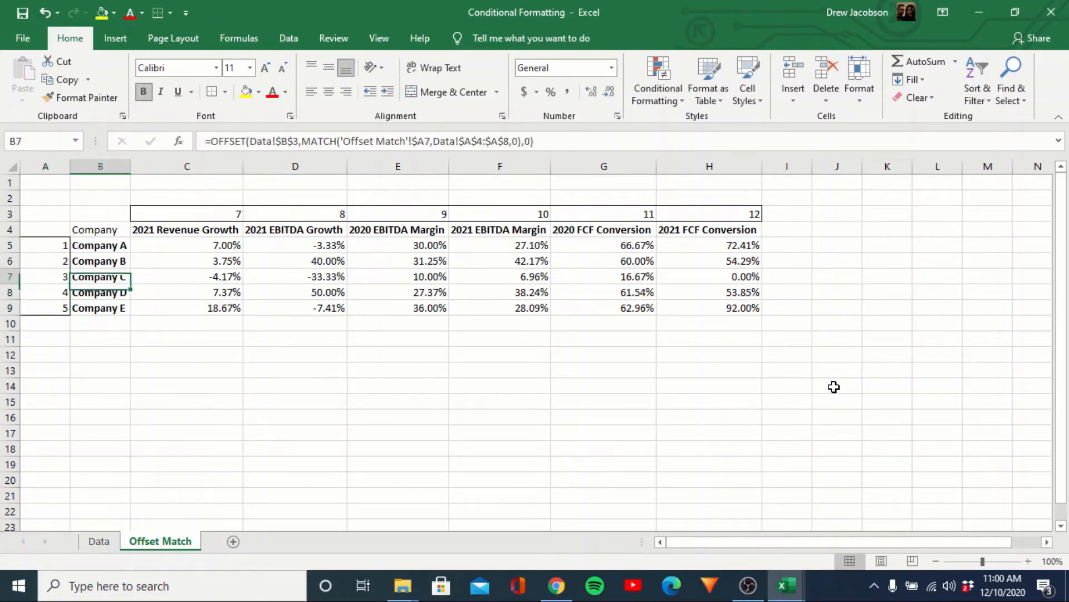
{"action": "key", "text": "Up"}
{"action": "key", "text": "Up"}
{"action": "key", "text": "Right"}
{"action": "key", "text": "Right"}
{"action": "key", "text": "Right"}
{"action": "key", "text": "Right"}
{"action": "key", "text": "Right"}
{"action": "key", "text": "Right"}
{"action": "key", "text": "Right"}
{"action": "key", "text": "Down"}
{"action": "key", "text": "Down"}
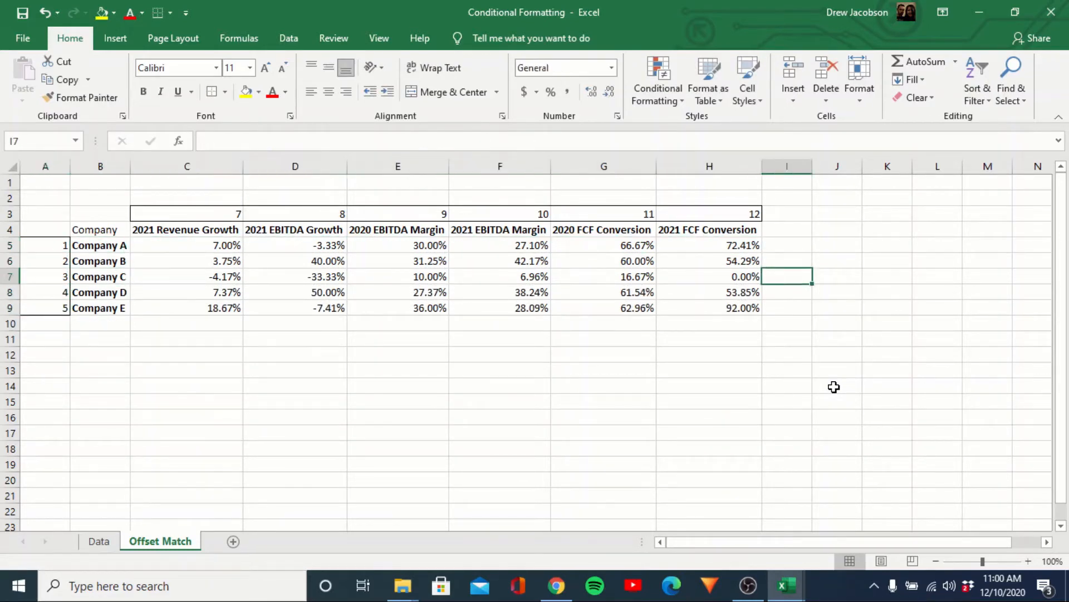
{"action": "key", "text": "Down"}
{"action": "key", "text": "Left"}
{"action": "key", "text": "Down"}
{"action": "key", "text": "Left"}
{"action": "key", "text": "Left"}
{"action": "key", "text": "Left"}
{"action": "key", "text": "Left"}
{"action": "key", "text": "Left"}
{"action": "key", "text": "Left"}
{"action": "key", "text": "Up"}
{"action": "key", "text": "Up"}
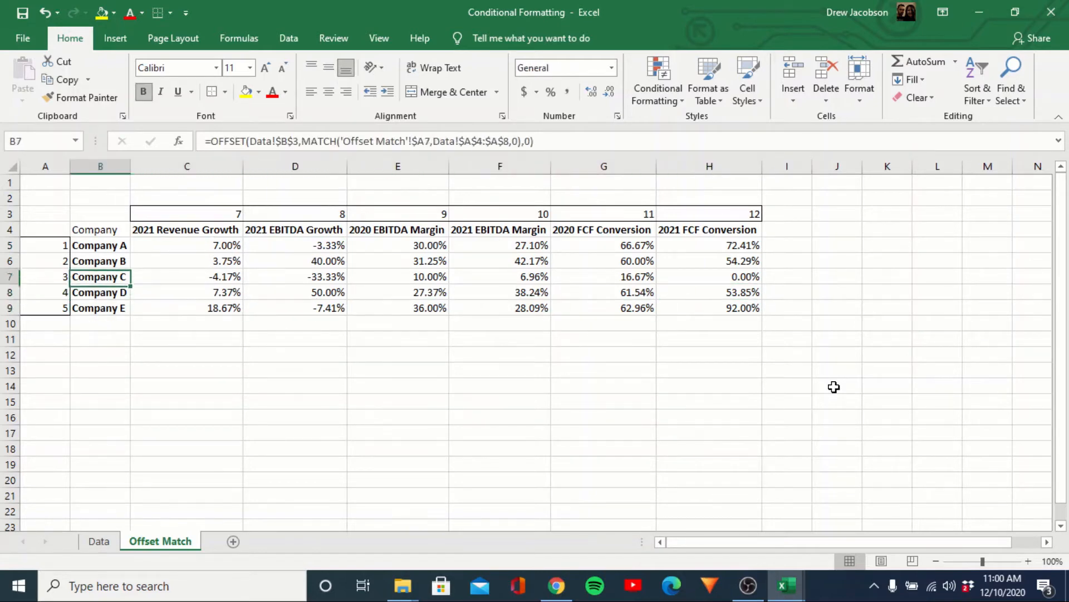
{"action": "key", "text": "Up"}
{"action": "key", "text": "Up"}
{"action": "key", "text": "Up"}
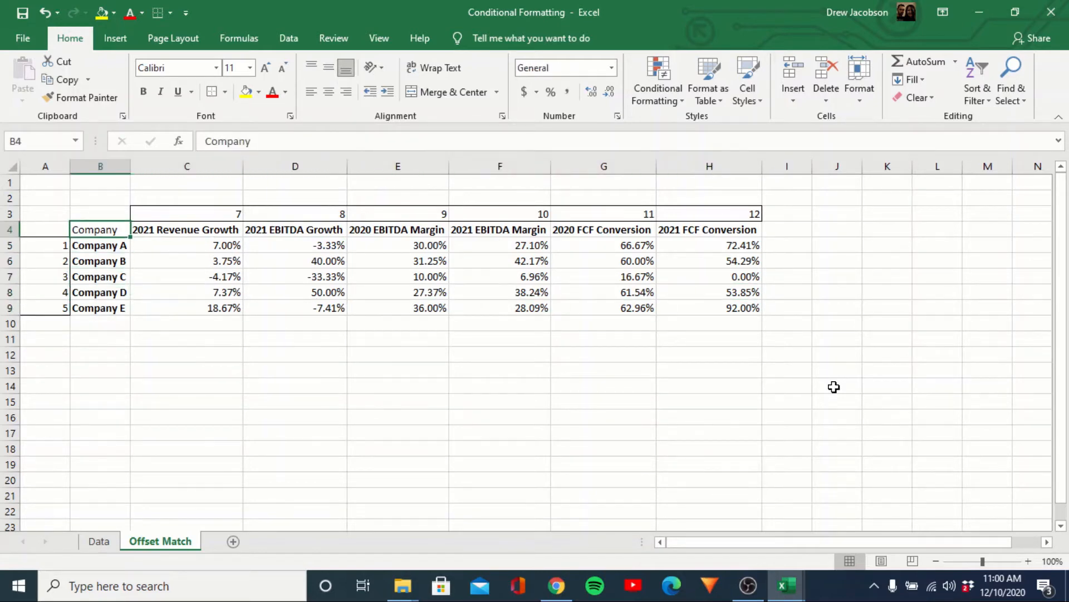
Review the row 4 metric headers through the 2021 FCF Conversion column.
{"action": "key", "text": "Right"}
{"action": "key", "text": "Down"}
{"action": "key", "text": "Right"}
{"action": "key", "text": "Up"}
{"action": "key", "text": "Right"}
{"action": "key", "text": "Right"}
{"action": "key", "text": "Right"}
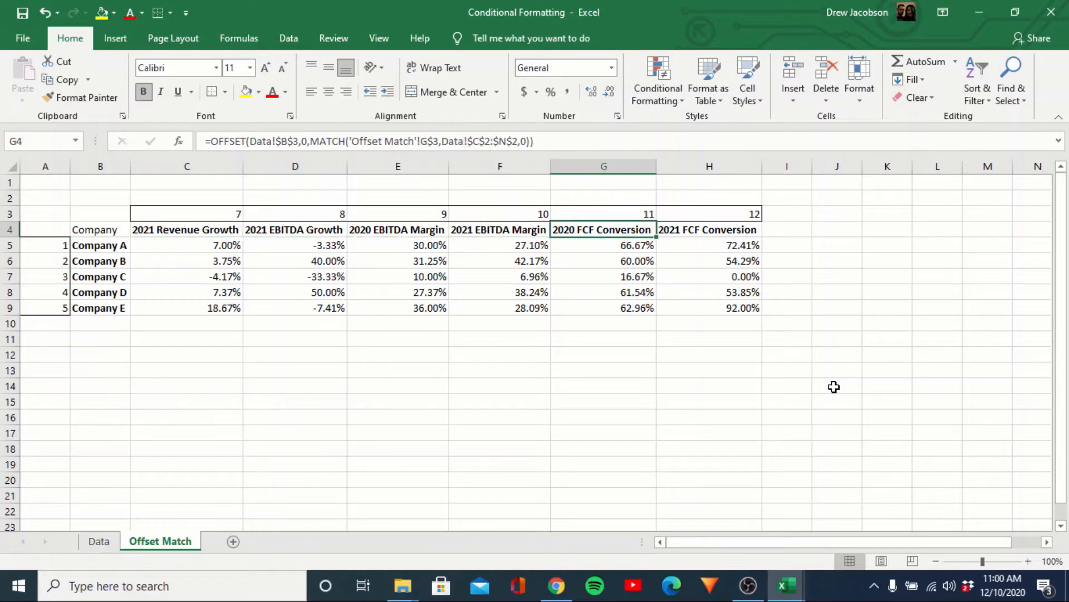
{"action": "key", "text": "Right"}
{"action": "key", "text": "Down"}
{"action": "key", "text": "Down"}
{"action": "key", "text": "Down"}
{"action": "key", "text": "Down"}
{"action": "key", "text": "Down"}
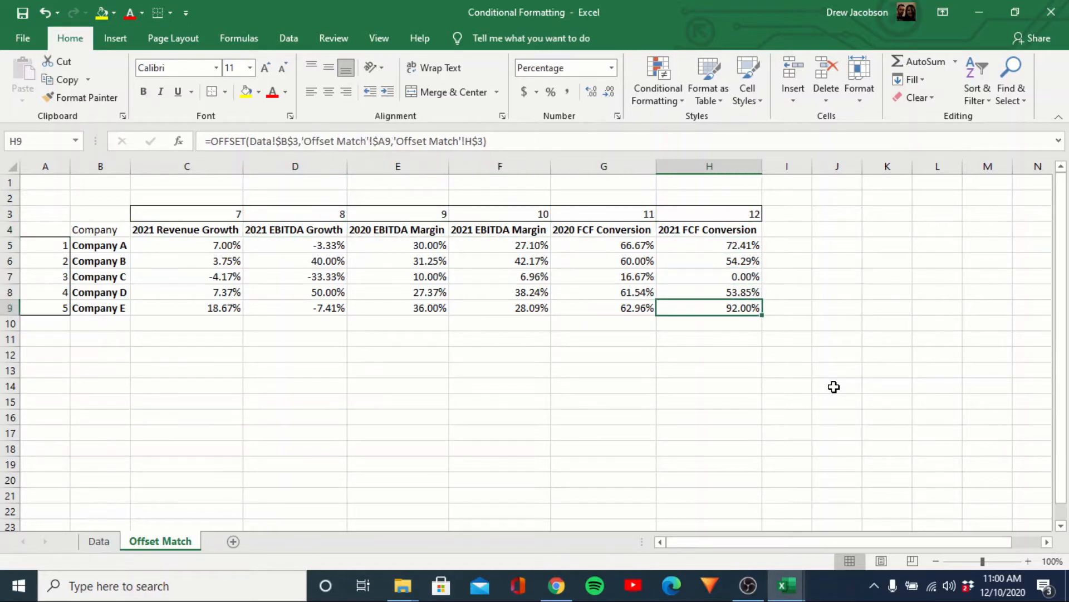
Switch to the Data sheet and check the 2021 Revenue source figures.
{"action": "key", "text": "ctrl+Page_Up"}
{"action": "key", "text": "Right"}
{"action": "key", "text": "Right"}
{"action": "key", "text": "Right"}
{"action": "key", "text": "Up"}
{"action": "key", "text": "Up"}
{"action": "key", "text": "Up"}
{"action": "key", "text": "Up"}
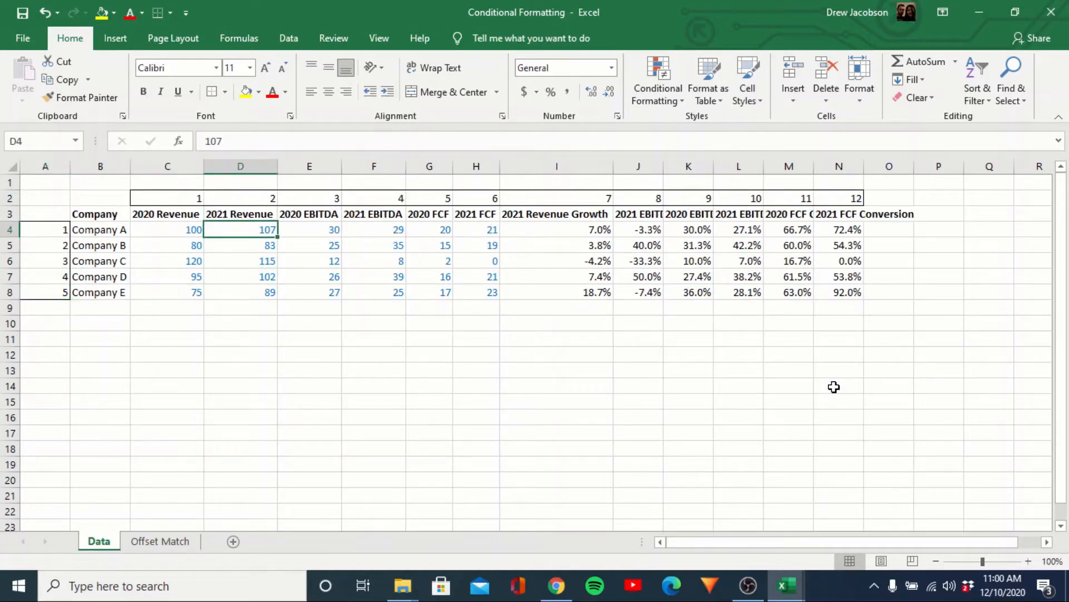
Scan the Data sheet's source metric columns, then return to the Offset Match sheet.
{"action": "key", "text": "ctrl+Right"}
{"action": "key", "text": "Left"}
{"action": "key", "text": "Left"}
{"action": "key", "text": "ctrl+Left"}
{"action": "key", "text": "ctrl+Page_Down"}
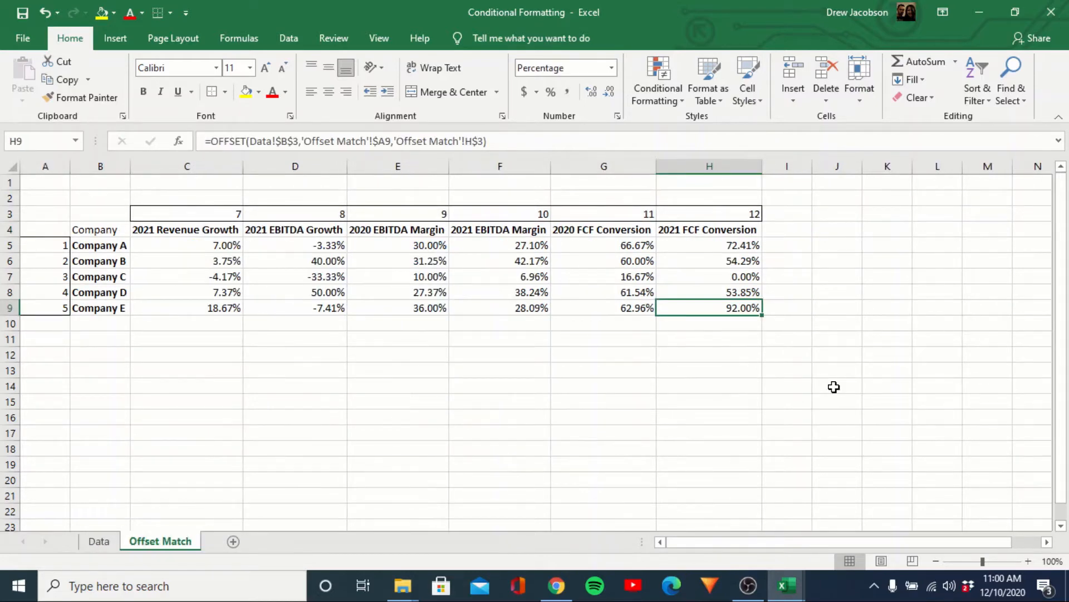
Select the metric values C5:H9 for Companies A through E.
{"action": "key", "text": "Left"}
{"action": "key", "text": "Left"}
{"action": "key", "text": "Left"}
{"action": "key", "text": "Left"}
{"action": "key", "text": "Left"}
{"action": "key", "text": "Left"}
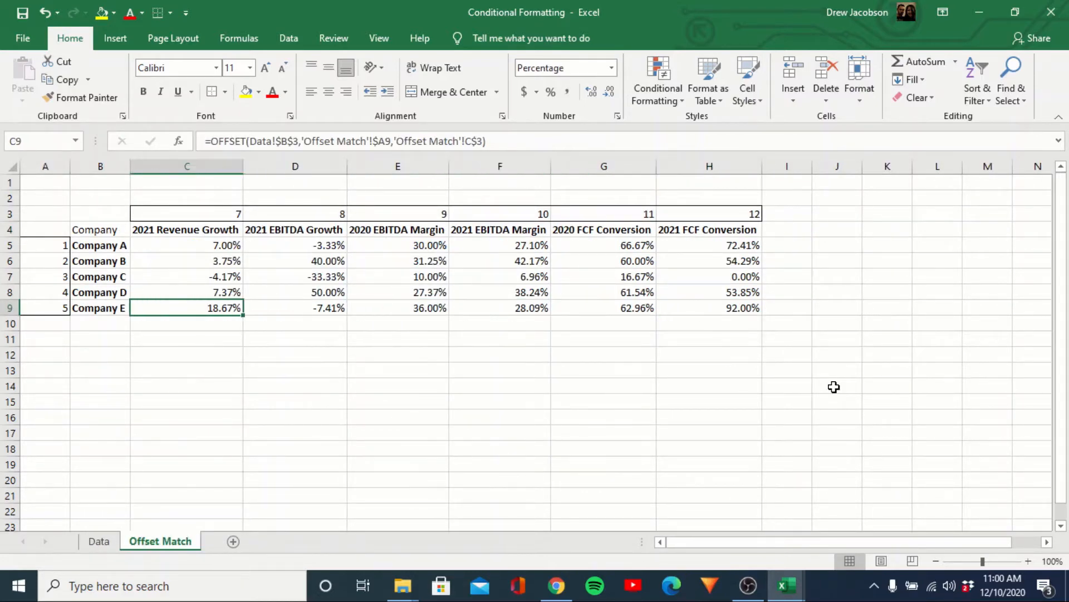
{"action": "key", "text": "Up"}
{"action": "key", "text": "Up"}
{"action": "key", "text": "Up"}
{"action": "key", "text": "Up"}
{"action": "key", "text": "Right"}
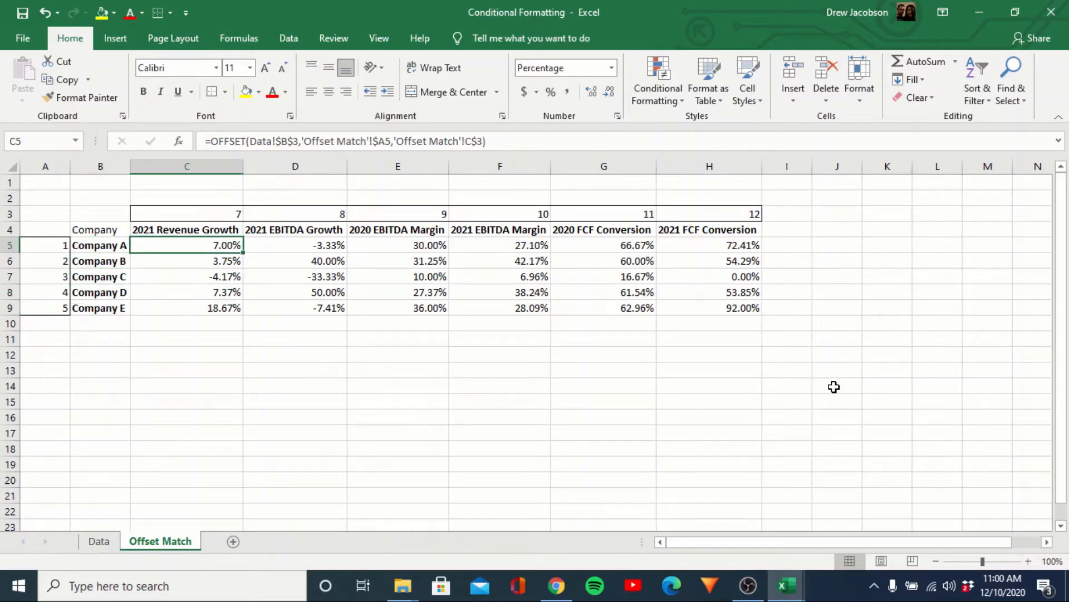
{"action": "key", "text": "shift+Right"}
{"action": "key", "text": "shift+Right"}
{"action": "key", "text": "shift+Right"}
{"action": "key", "text": "shift+Right"}
{"action": "key", "text": "shift+Right"}
{"action": "key", "text": "shift+Down"}
{"action": "key", "text": "shift+Down"}
{"action": "key", "text": "shift+Down"}
{"action": "key", "text": "shift+Down"}
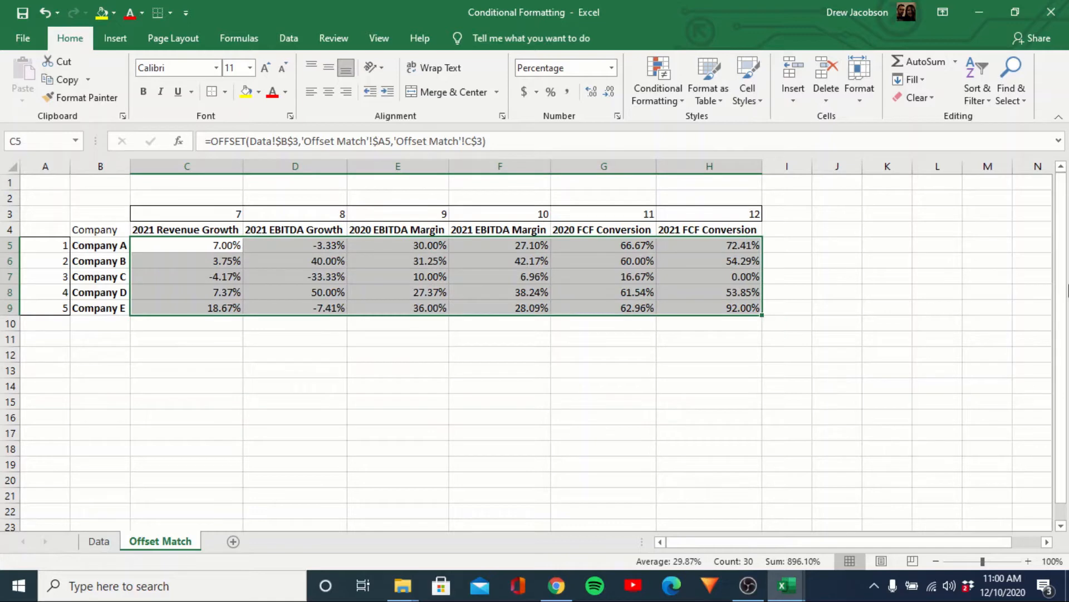
{"action": "left_click", "coordinate": [680, 103]}
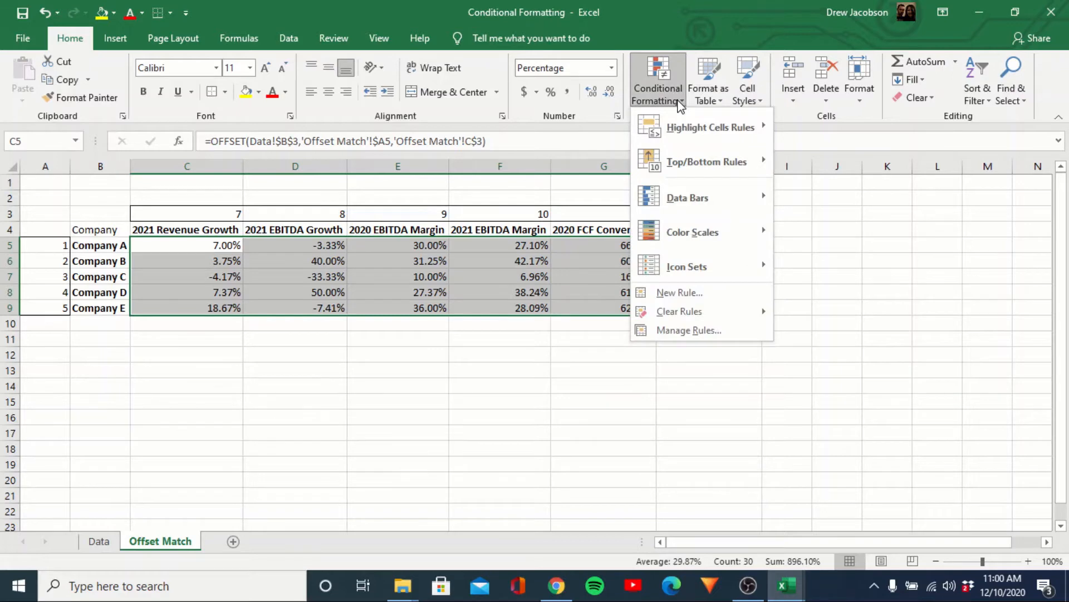
{"action": "left_click", "coordinate": [697, 298]}
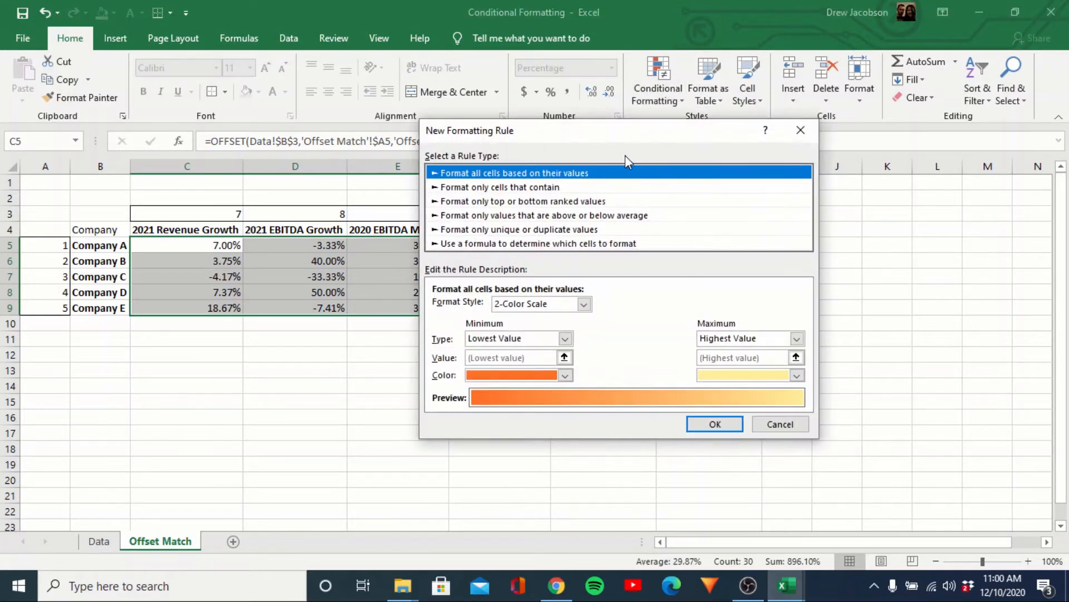
{"action": "left_click_drag", "start_coordinate": [613, 139], "coordinate": [687, 84]}
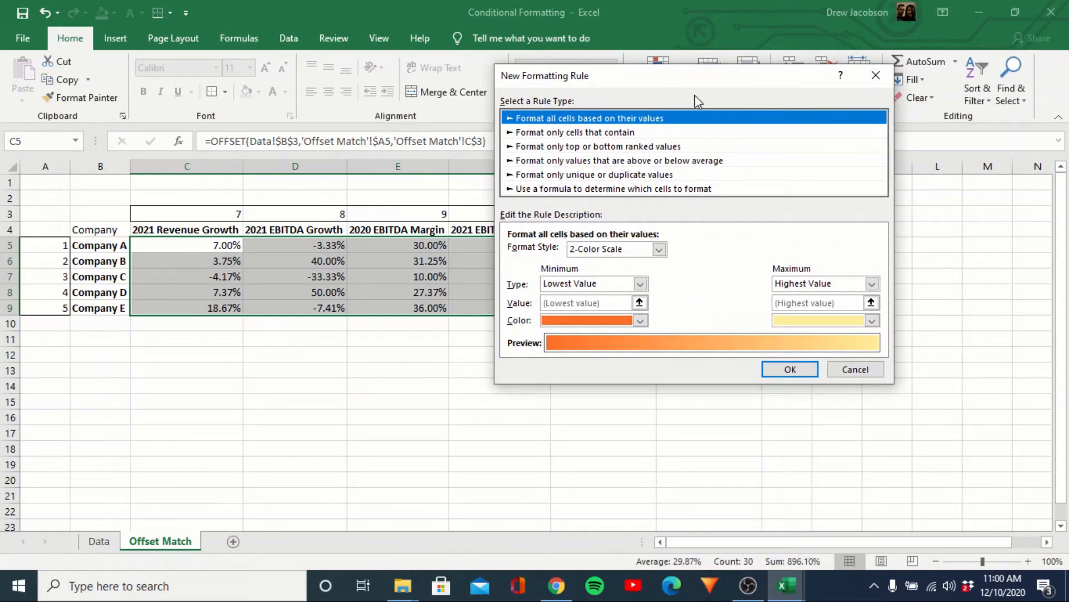
{"action": "left_click", "coordinate": [862, 370]}
{"action": "left_click", "coordinate": [612, 370]}
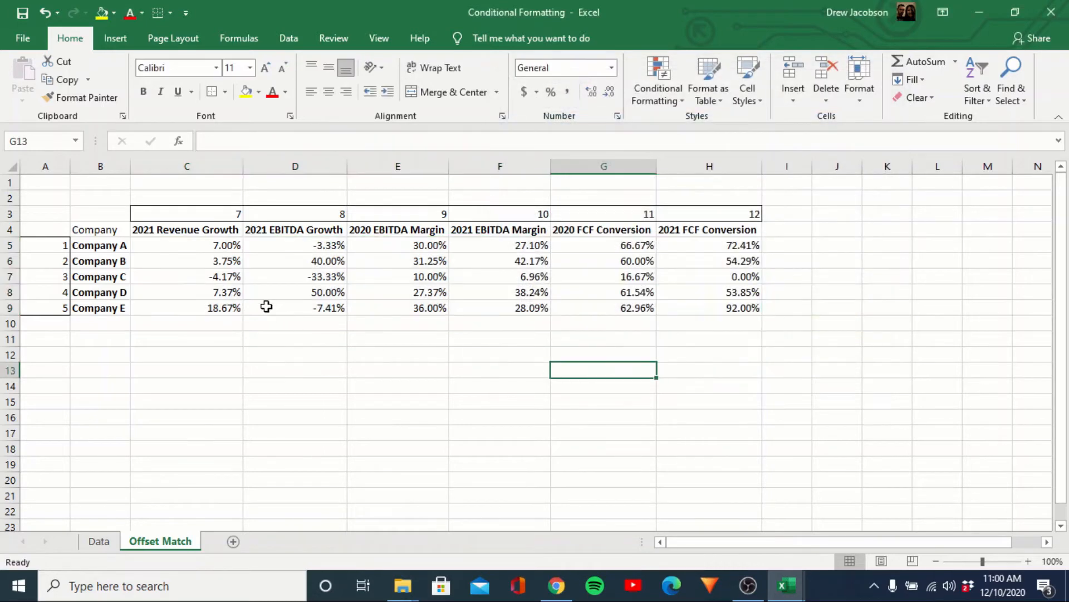
Select the metric block C5:H9 and start a new conditional formatting rule.
{"action": "left_click", "coordinate": [237, 274]}
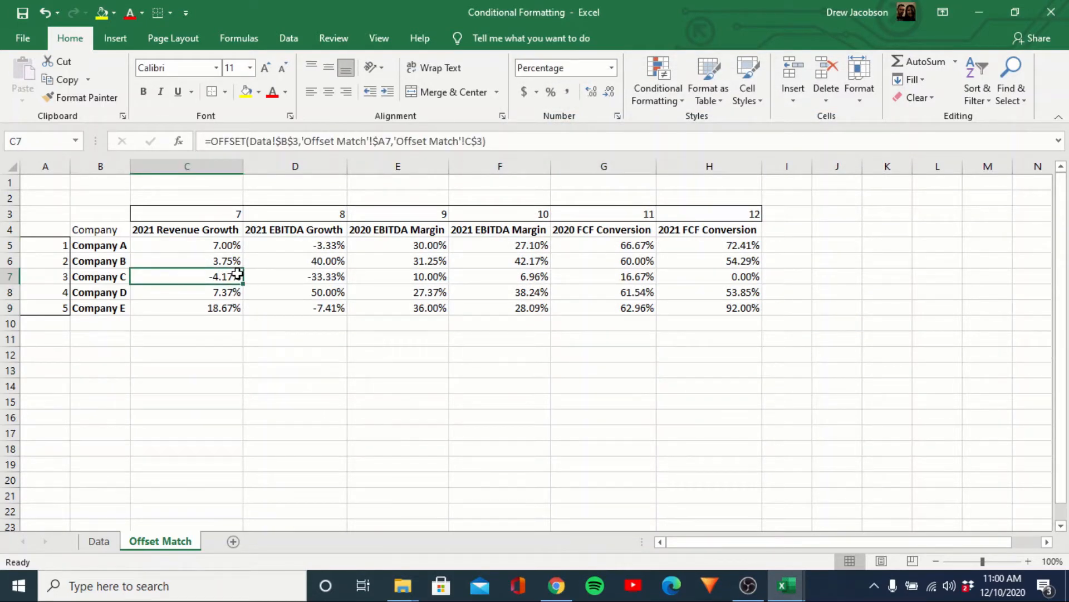
{"action": "key", "text": "Up"}
{"action": "key", "text": "Up"}
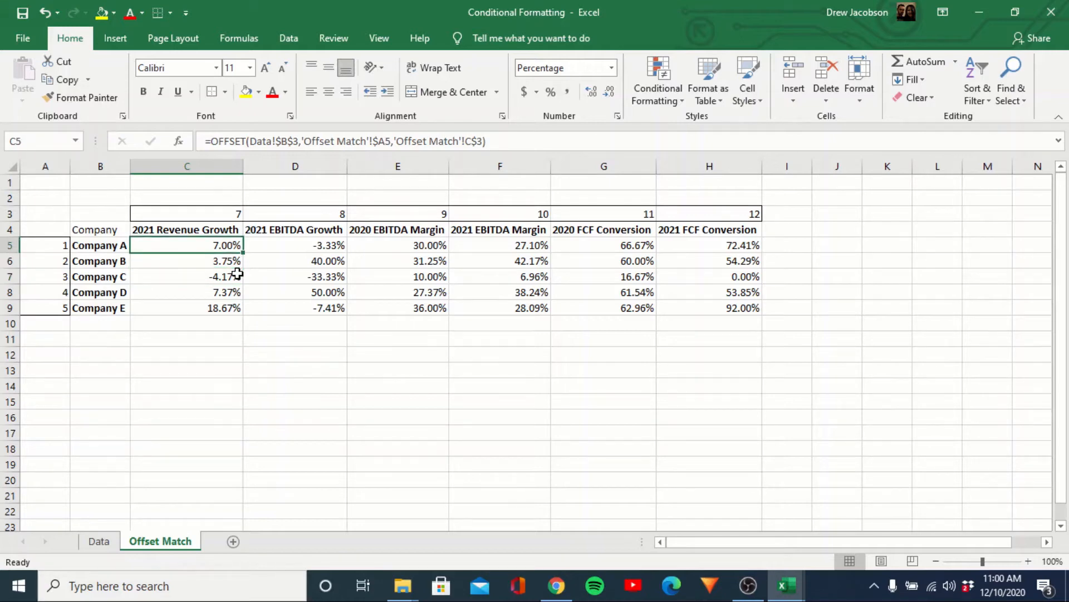
{"action": "key", "text": "ctrl+shift+End"}
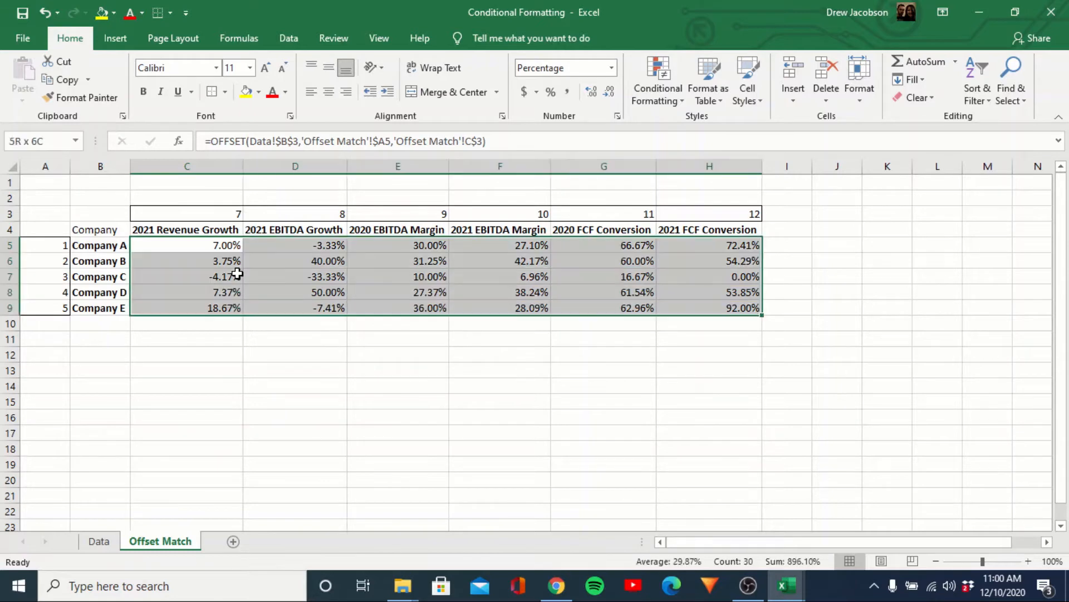
{"action": "left_click", "coordinate": [669, 104]}
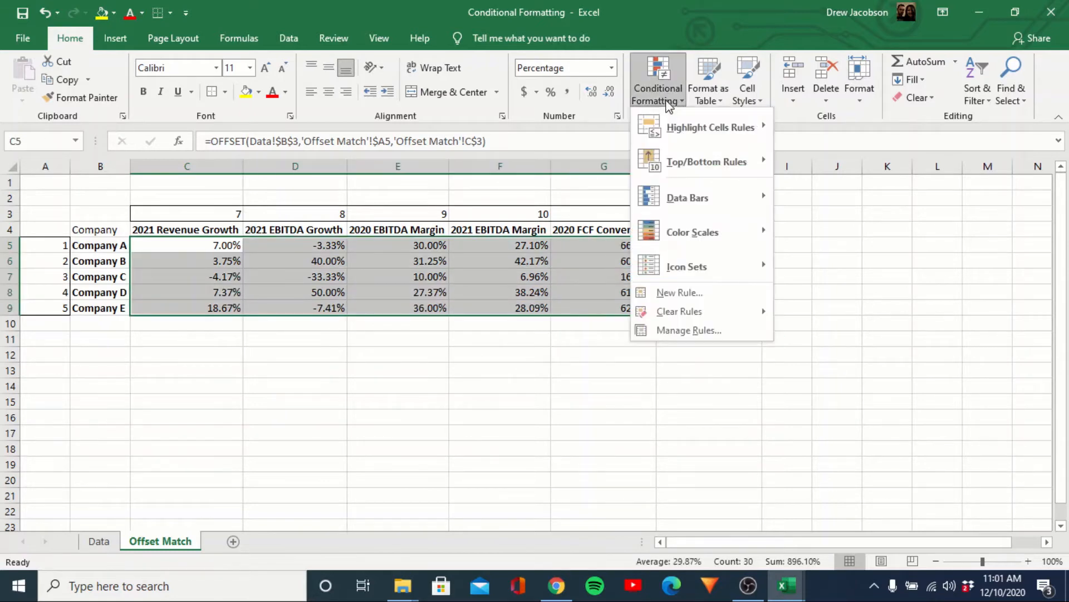
{"action": "left_click", "coordinate": [689, 293]}
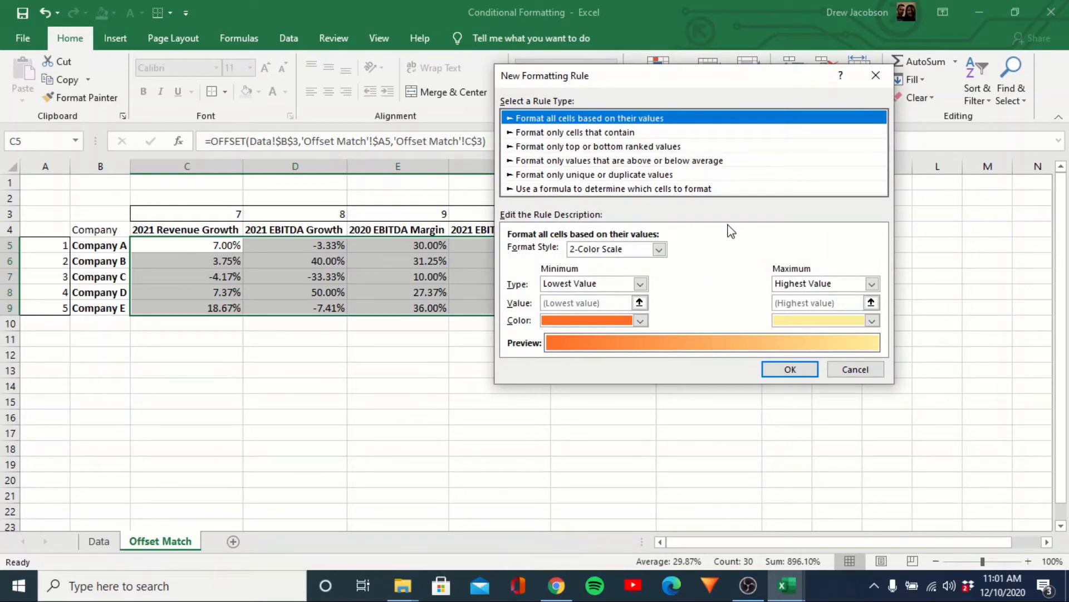
Preview the rule types, from cell-contents and colour scale to formula-based rules.
{"action": "left_click", "coordinate": [612, 135]}
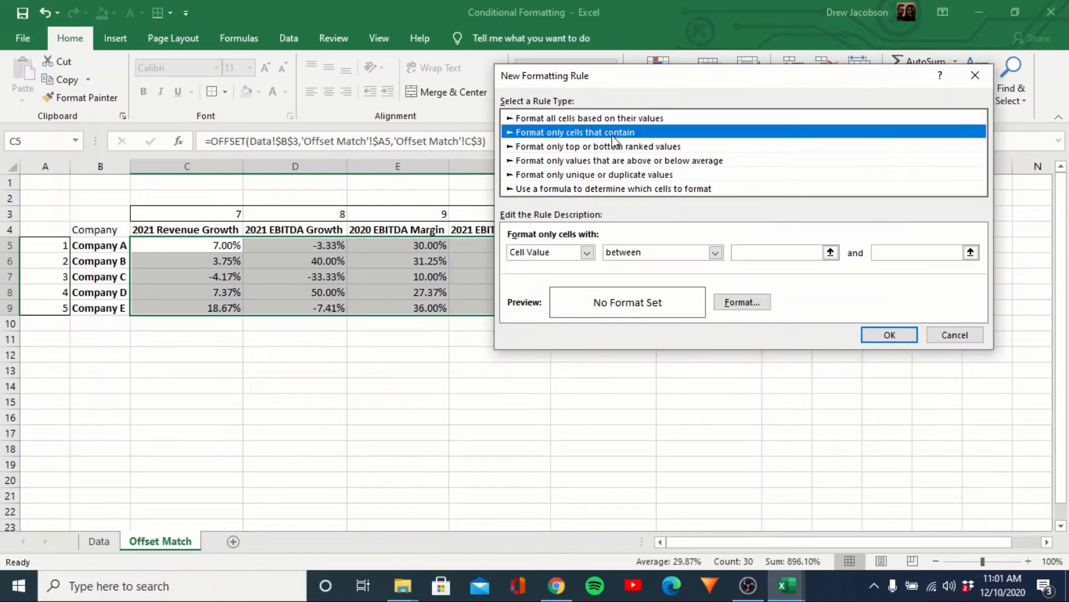
{"action": "left_click", "coordinate": [717, 255]}
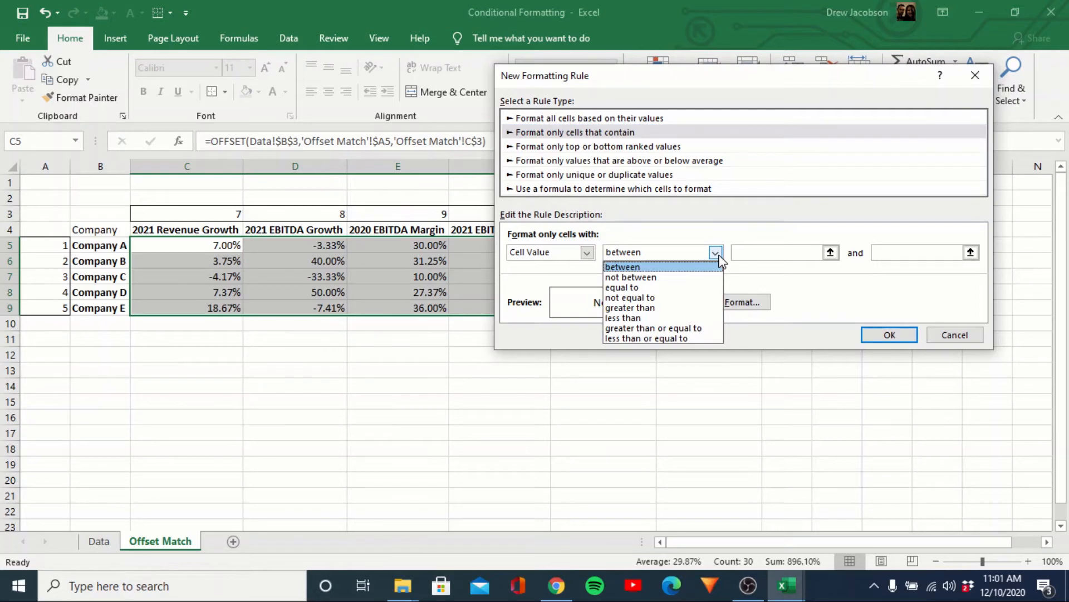
{"action": "left_click", "coordinate": [719, 257]}
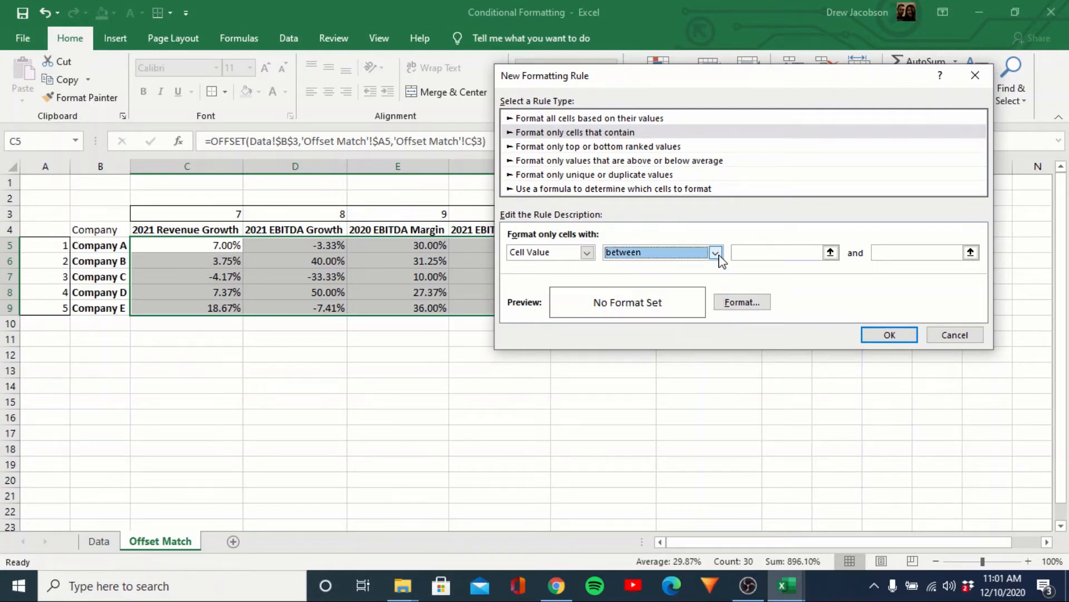
{"action": "left_click", "coordinate": [589, 119]}
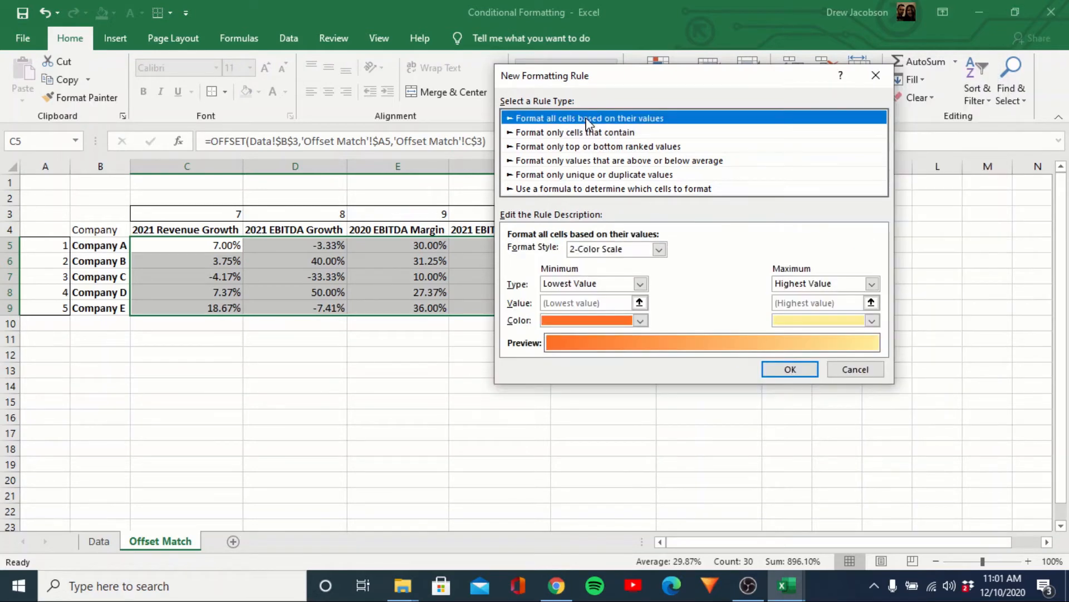
{"action": "left_click", "coordinate": [640, 284]}
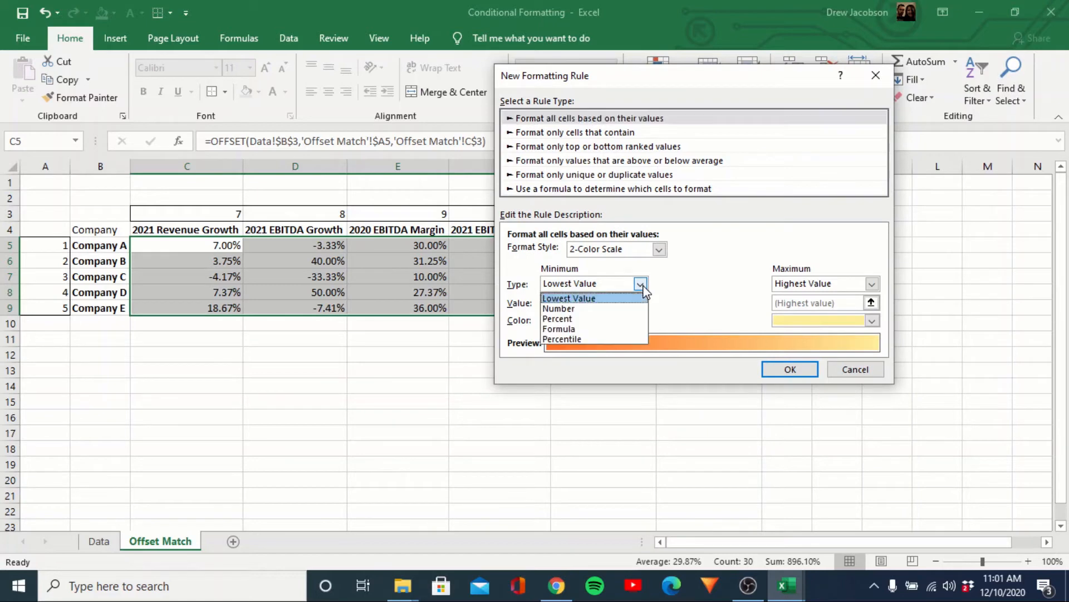
{"action": "left_click", "coordinate": [642, 286]}
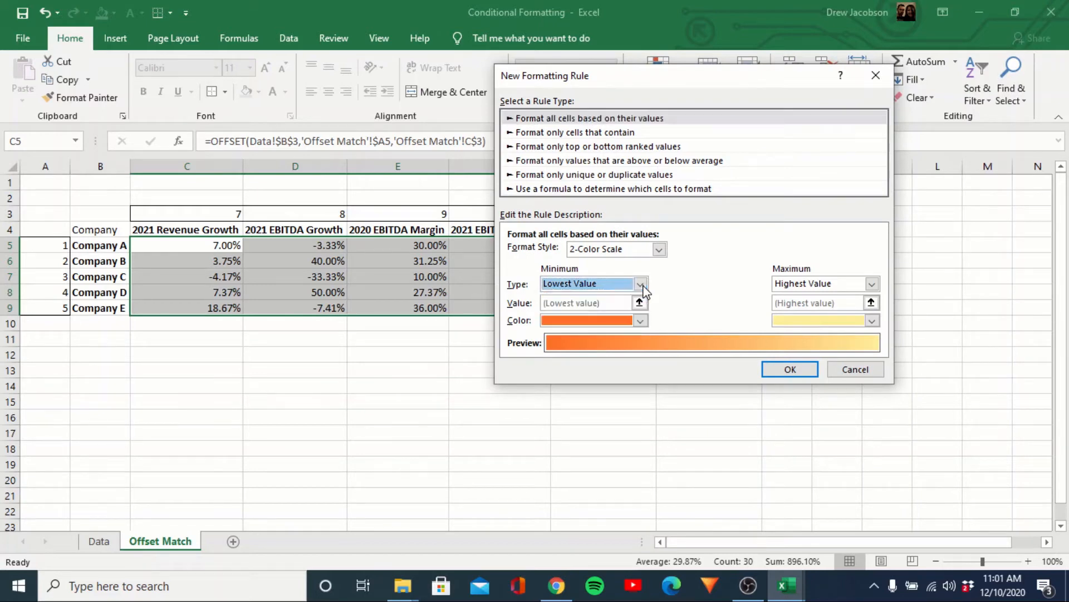
{"action": "left_click", "coordinate": [571, 147]}
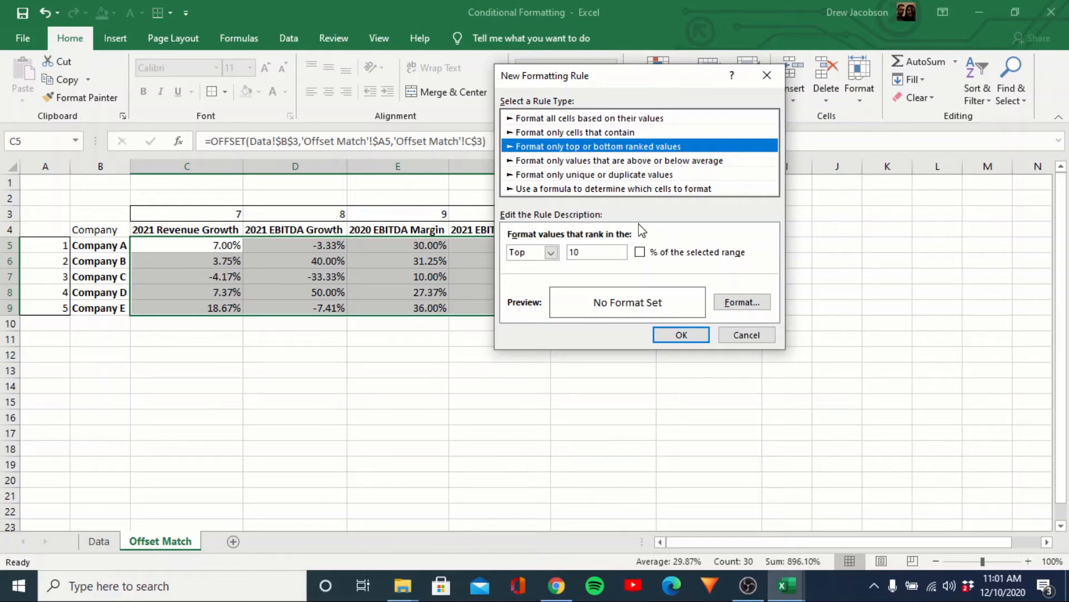
{"action": "left_click", "coordinate": [628, 162]}
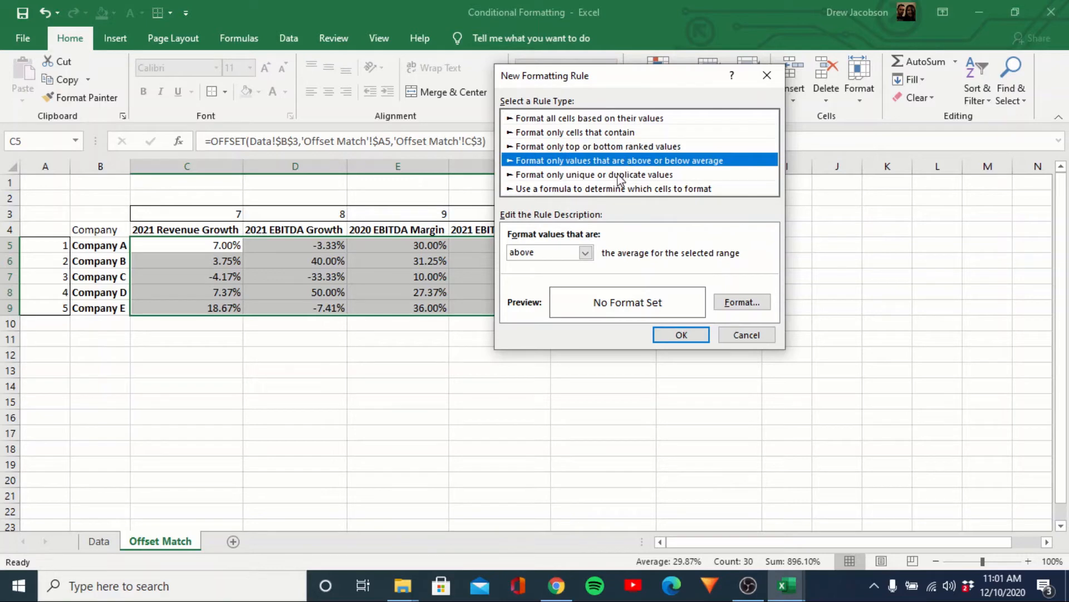
{"action": "left_click", "coordinate": [618, 176]}
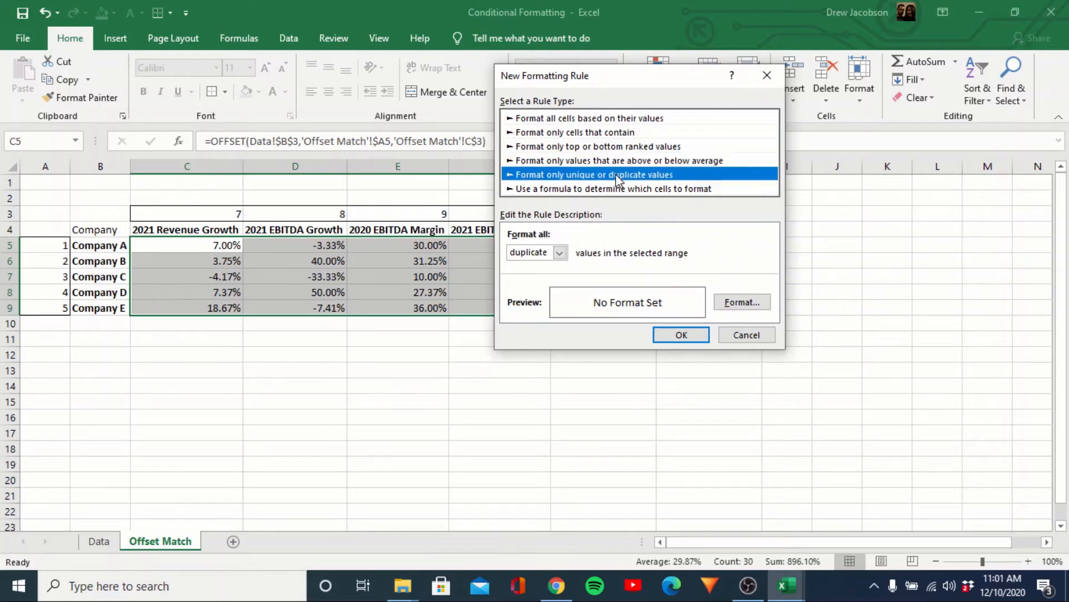
{"action": "left_click", "coordinate": [609, 188]}
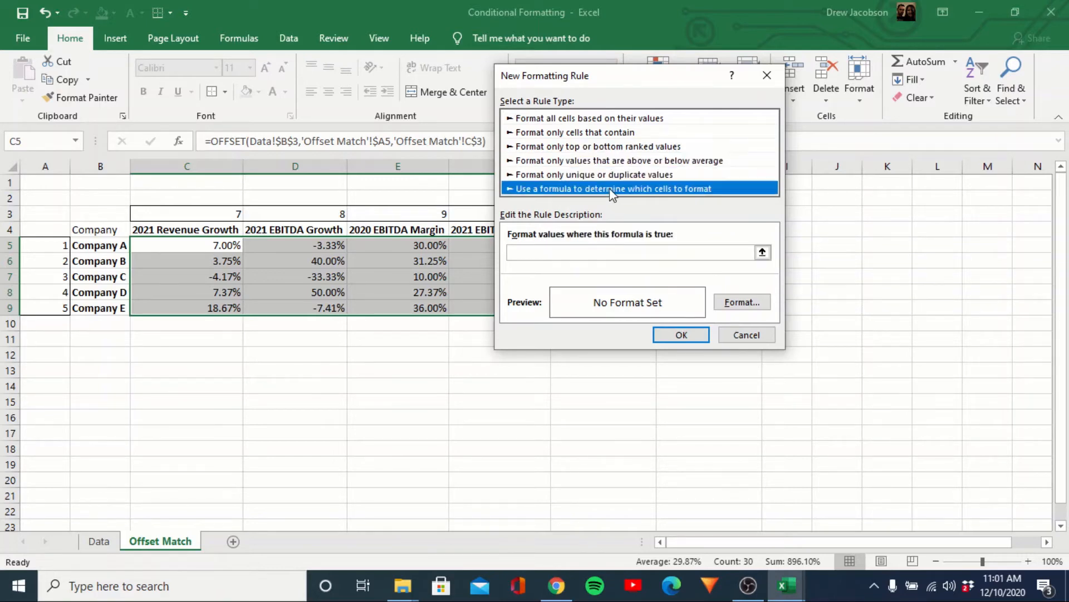
{"action": "left_click", "coordinate": [614, 251]}
Choose 'Format only cells that contain' with the 'less than' operator.
{"action": "left_click", "coordinate": [591, 134]}
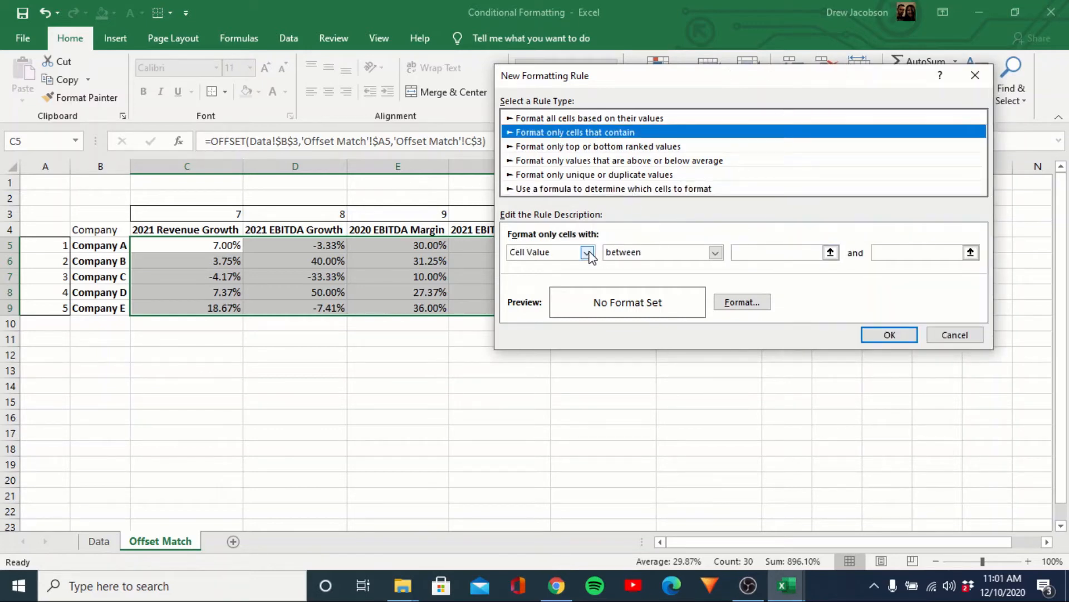
{"action": "left_click", "coordinate": [716, 253]}
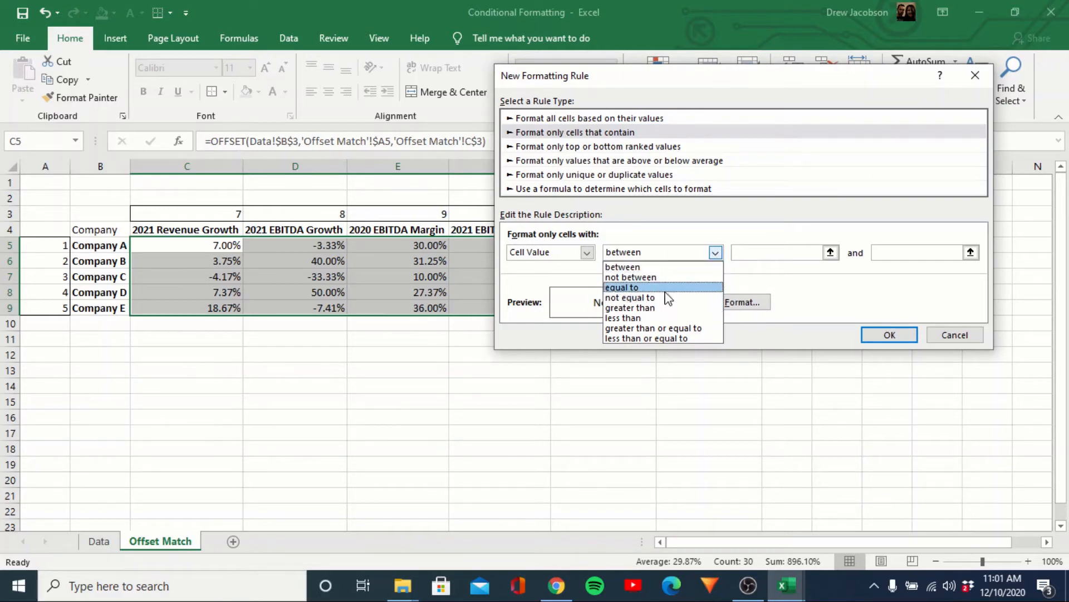
{"action": "left_click", "coordinate": [624, 319]}
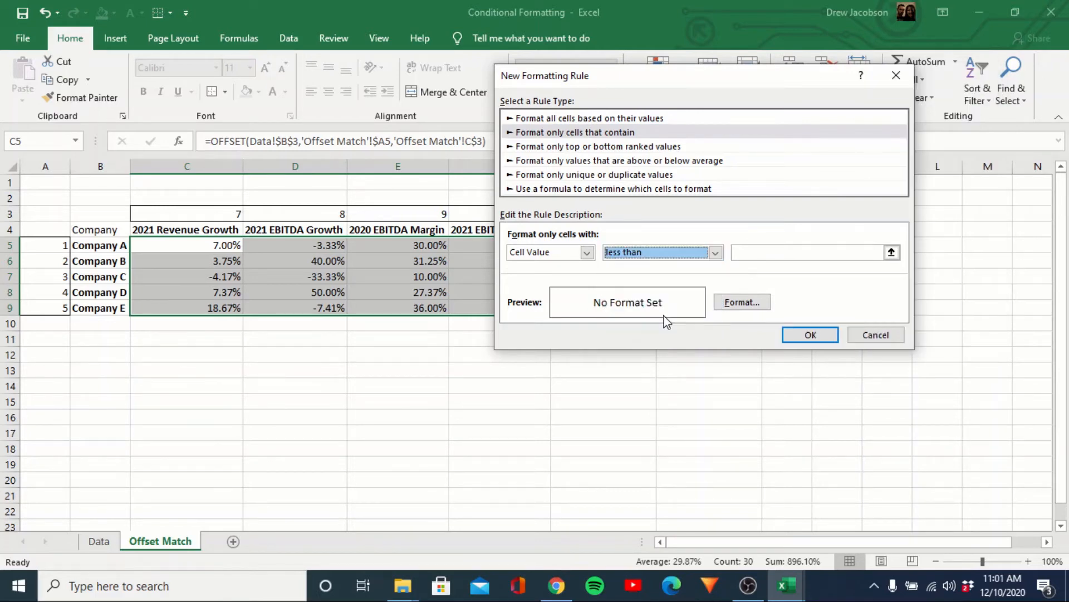
{"action": "left_click", "coordinate": [768, 254]}
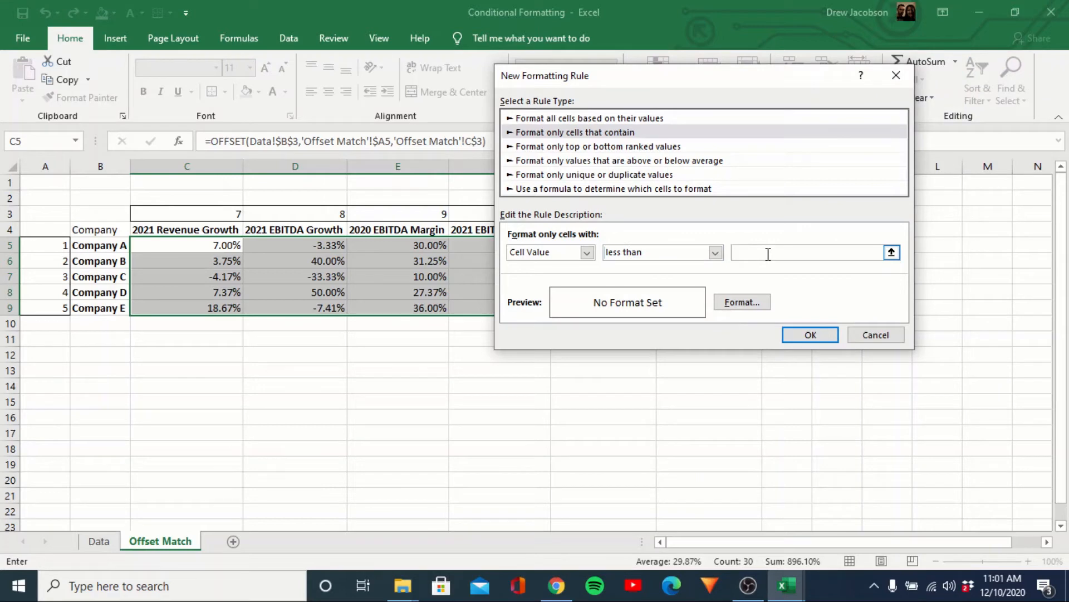
Enter threshold 0, give matching cells a red fill, and apply the rule.
{"action": "type", "text": "0"}
{"action": "left_click", "coordinate": [741, 302]}
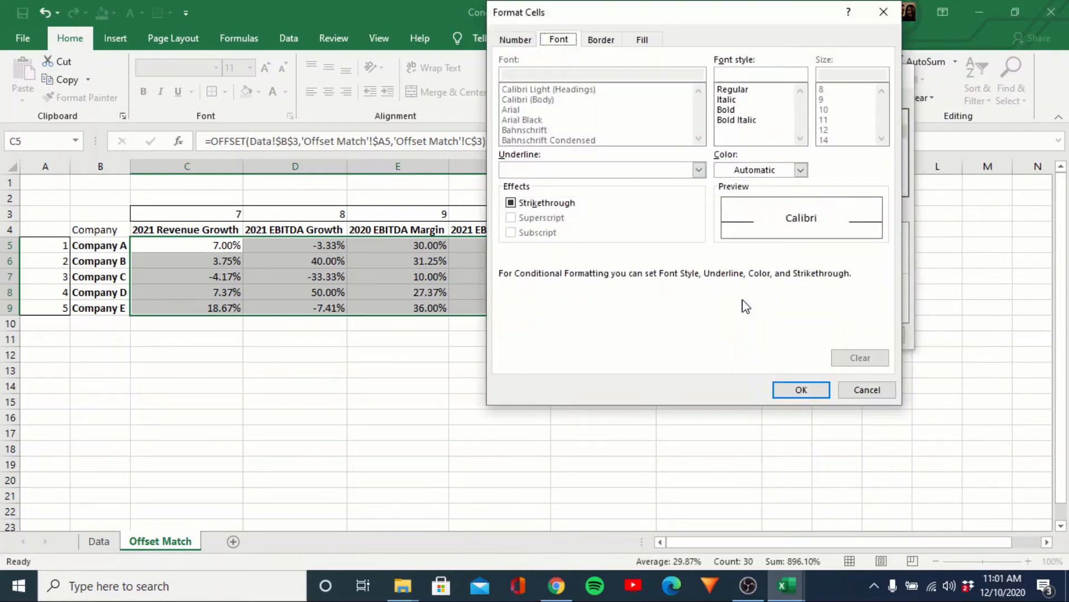
{"action": "left_click", "coordinate": [646, 42]}
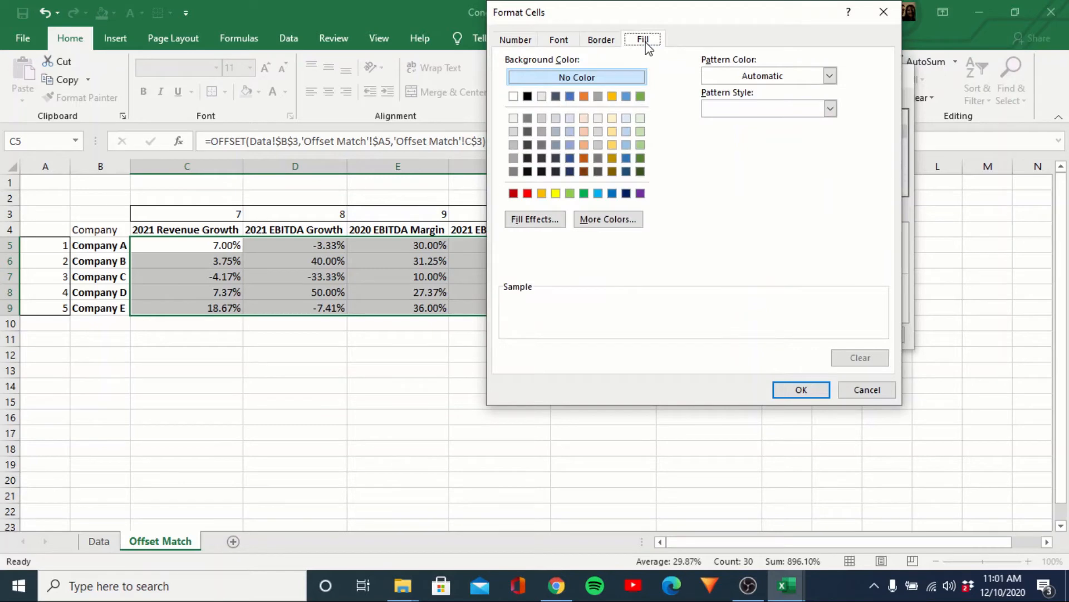
{"action": "left_click", "coordinate": [527, 194]}
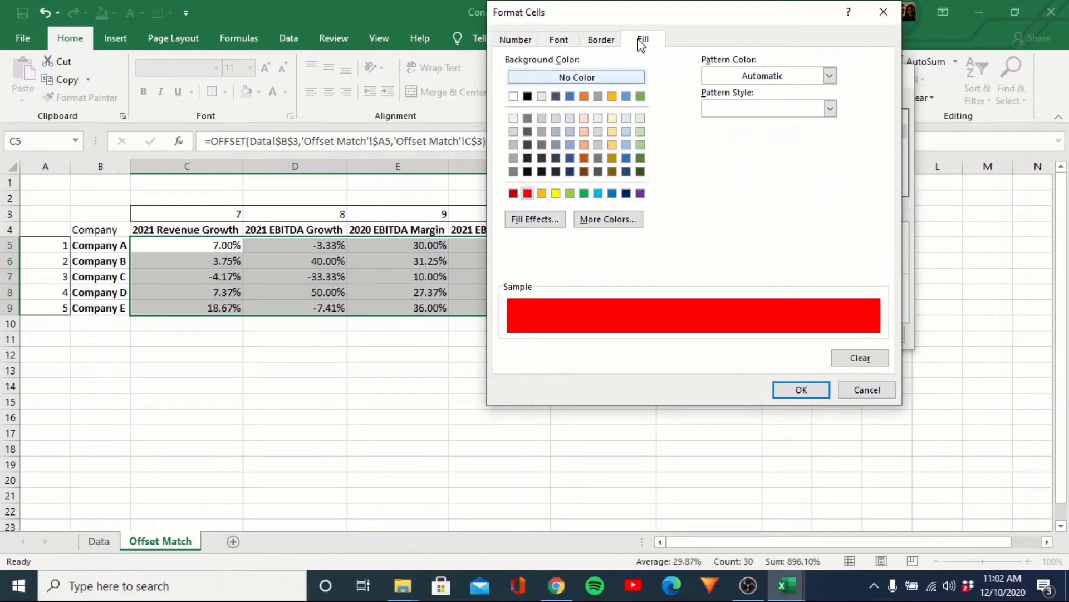
{"action": "left_click", "coordinate": [600, 40]}
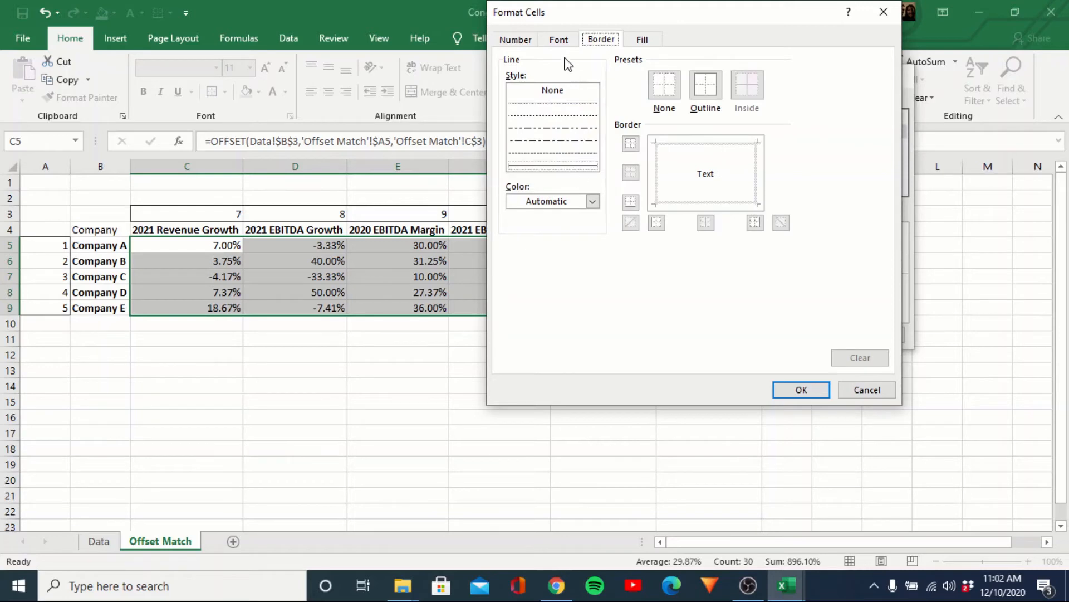
{"action": "left_click", "coordinate": [560, 40]}
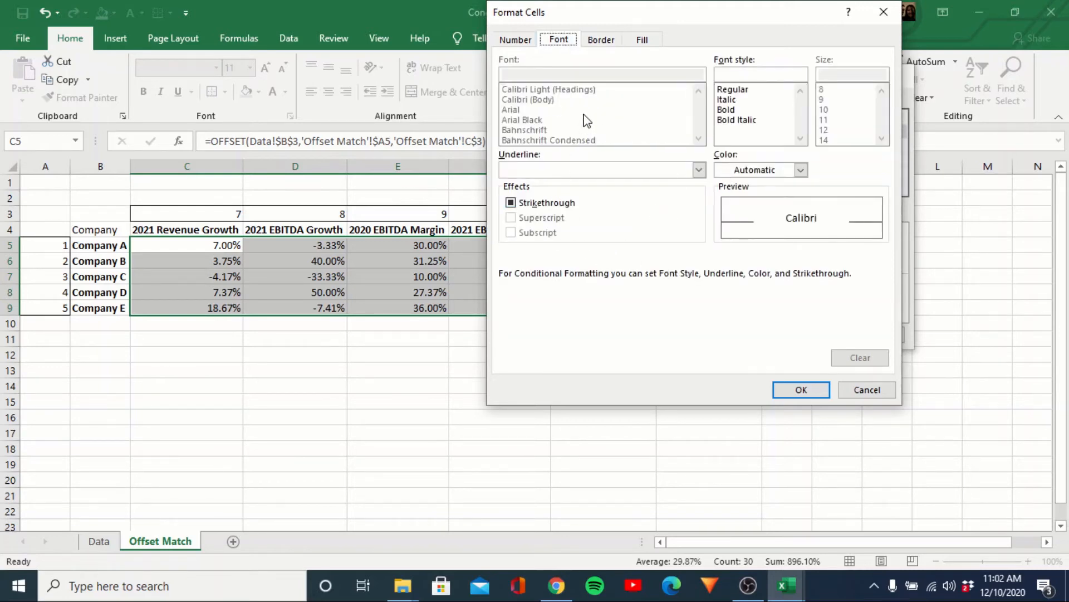
{"action": "left_click", "coordinate": [513, 40]}
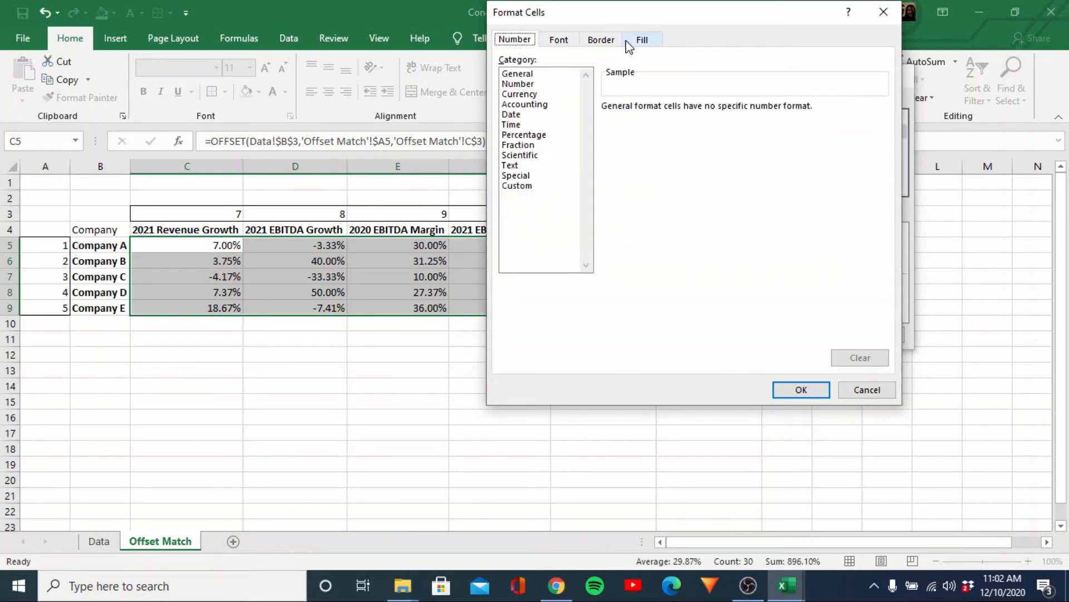
{"action": "left_click", "coordinate": [639, 40]}
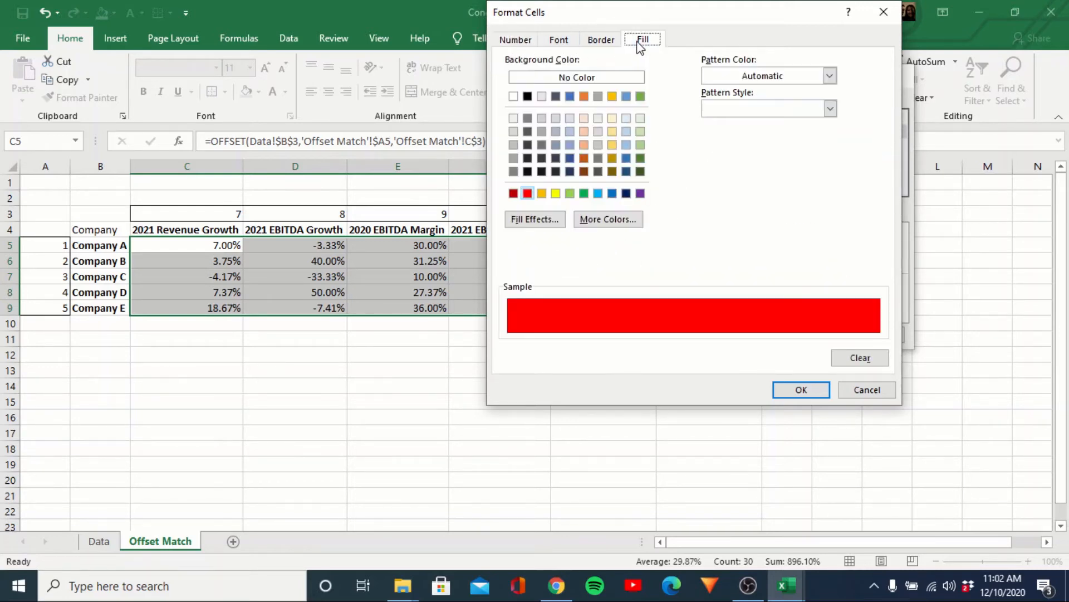
{"action": "left_click", "coordinate": [803, 392]}
{"action": "left_click", "coordinate": [829, 333]}
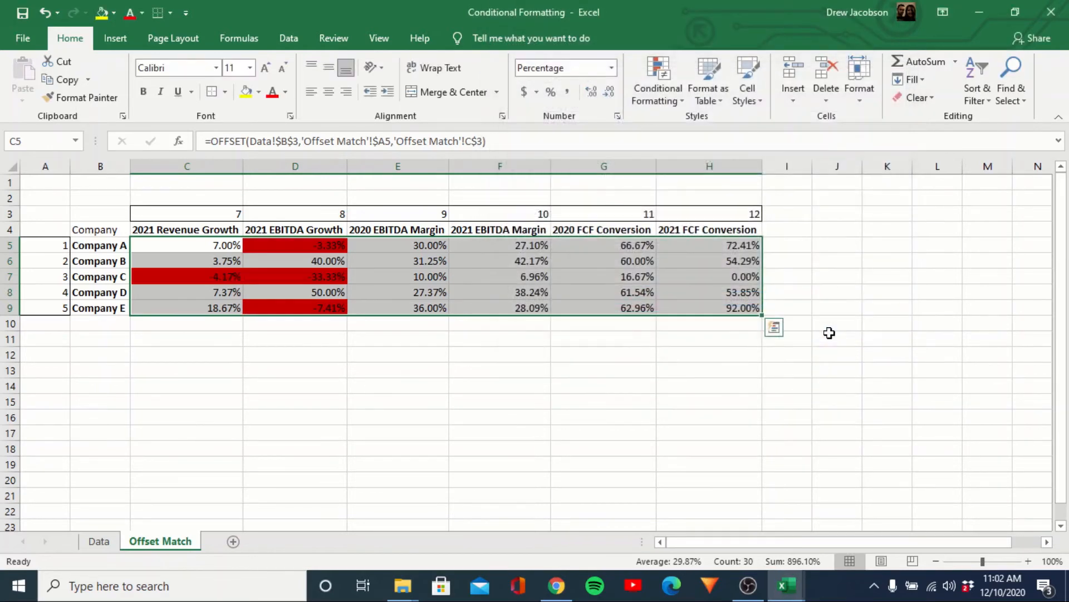
Deselect the table and inspect the red fills on the negative values around C5 and D5.
{"action": "left_click", "coordinate": [656, 379]}
{"action": "key", "text": "Left"}
{"action": "key", "text": "Left"}
{"action": "key", "text": "Left"}
{"action": "key", "text": "Up"}
{"action": "key", "text": "Up"}
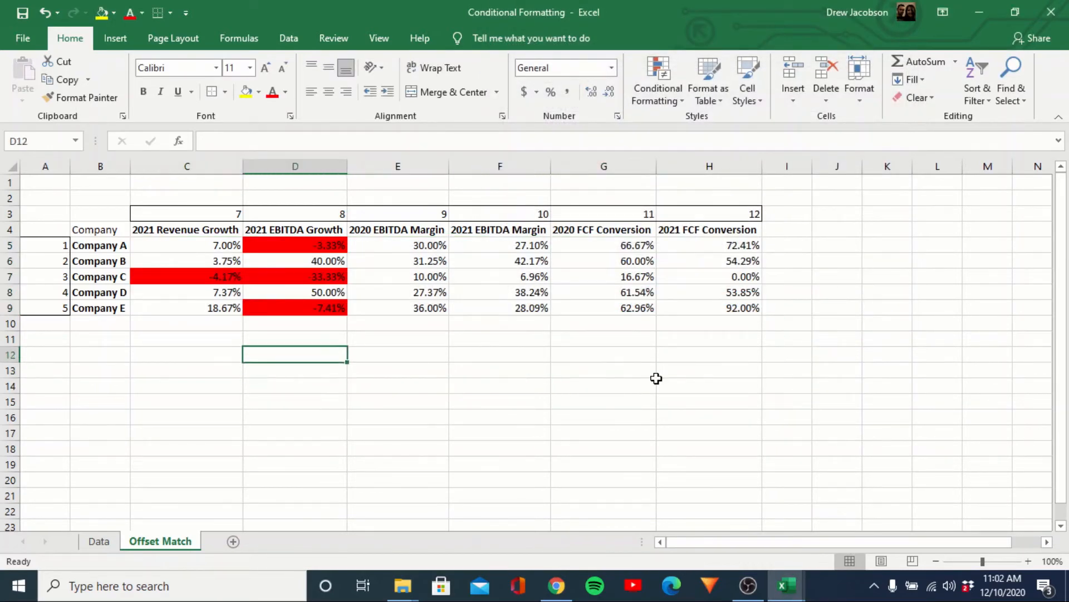
{"action": "key", "text": "Up"}
{"action": "key", "text": "Up"}
{"action": "key", "text": "Up"}
{"action": "key", "text": "Up"}
{"action": "key", "text": "Up"}
{"action": "key", "text": "Up"}
{"action": "key", "text": "Up"}
{"action": "key", "text": "Left"}
{"action": "key", "text": "Right"}
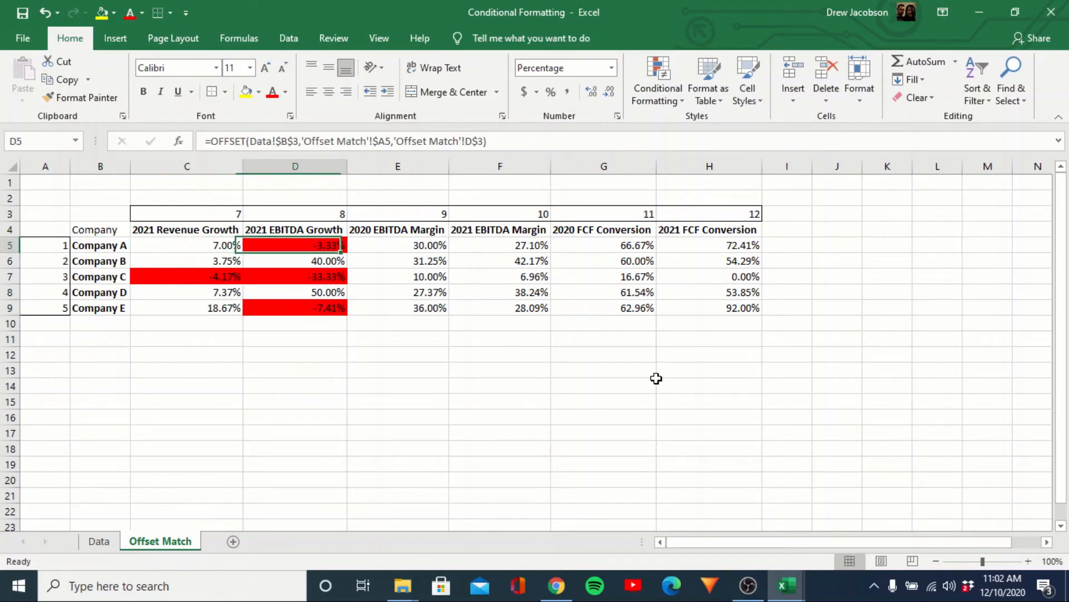
{"action": "key", "text": "Down"}
{"action": "key", "text": "Down"}
{"action": "key", "text": "Down"}
{"action": "key", "text": "Left"}
{"action": "key", "text": "Up"}
{"action": "key", "text": "Up"}
{"action": "key", "text": "Up"}
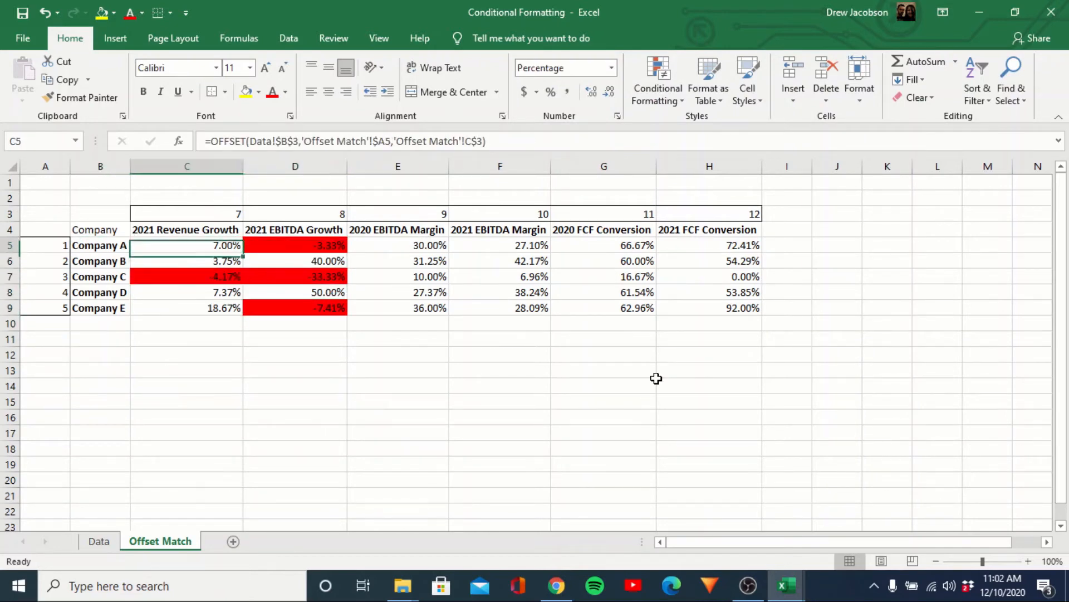
Reselect C5:H9 and bring up the Conditional Formatting menu.
{"action": "key", "text": "shift+Down"}
{"action": "key", "text": "ctrl+shift+Right"}
{"action": "key", "text": "shift+Down"}
{"action": "key", "text": "shift+Down"}
{"action": "key", "text": "shift+Down"}
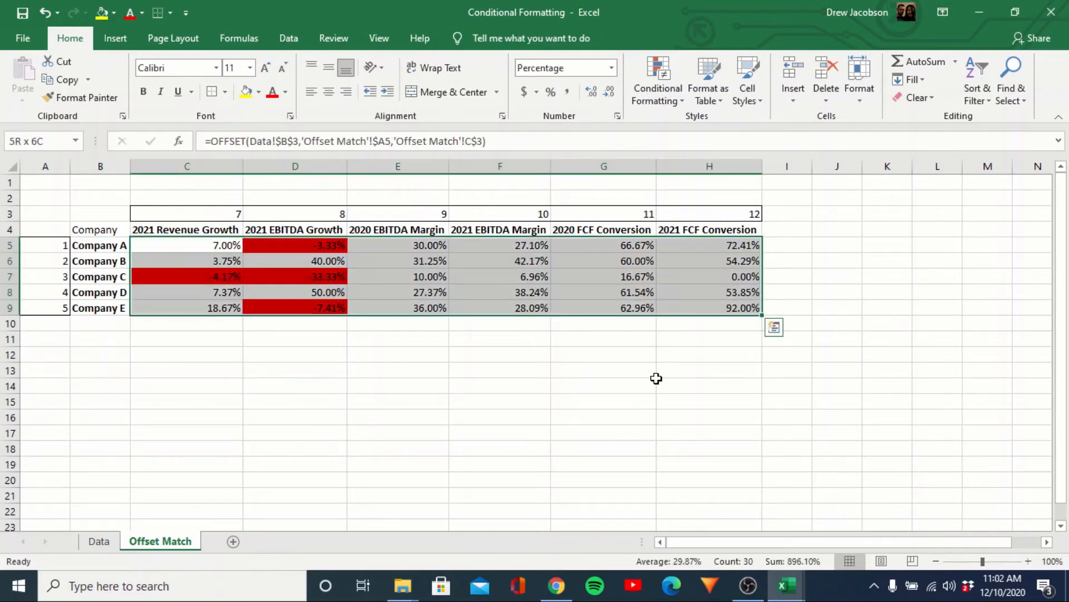
{"action": "left_click", "coordinate": [666, 106]}
Add a rule filling cell values greater than 0.30 with green, then deselect to view it.
{"action": "left_click", "coordinate": [684, 294]}
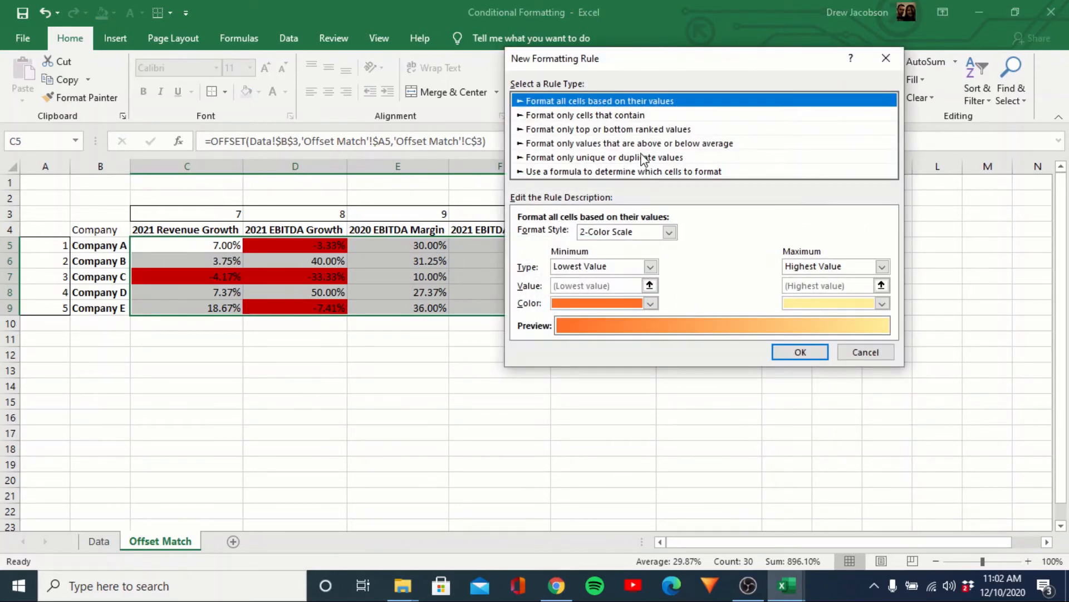
{"action": "left_click", "coordinate": [618, 117]}
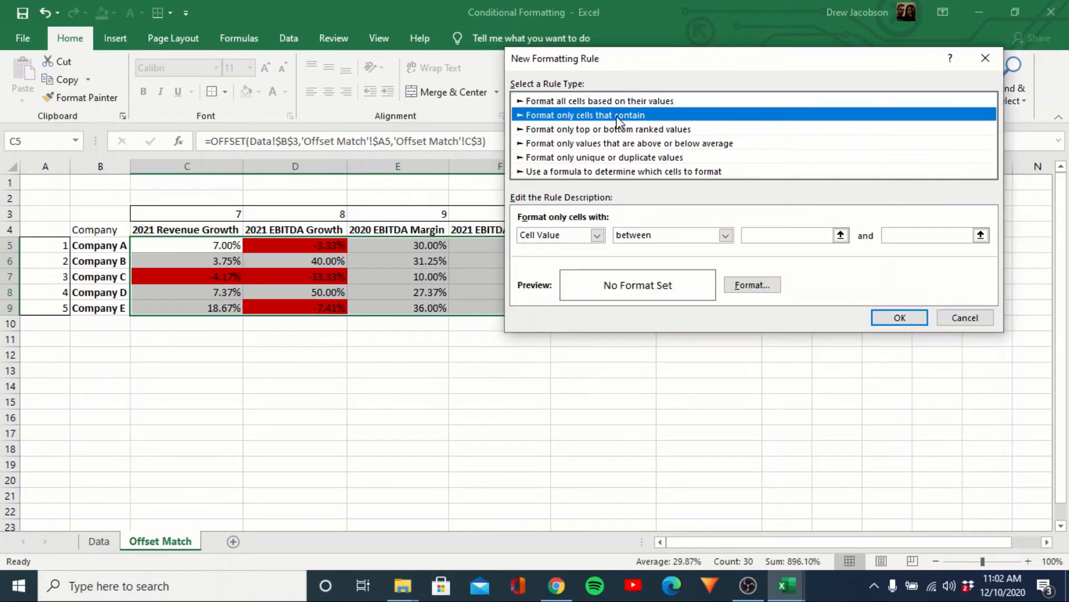
{"action": "left_click", "coordinate": [725, 234]}
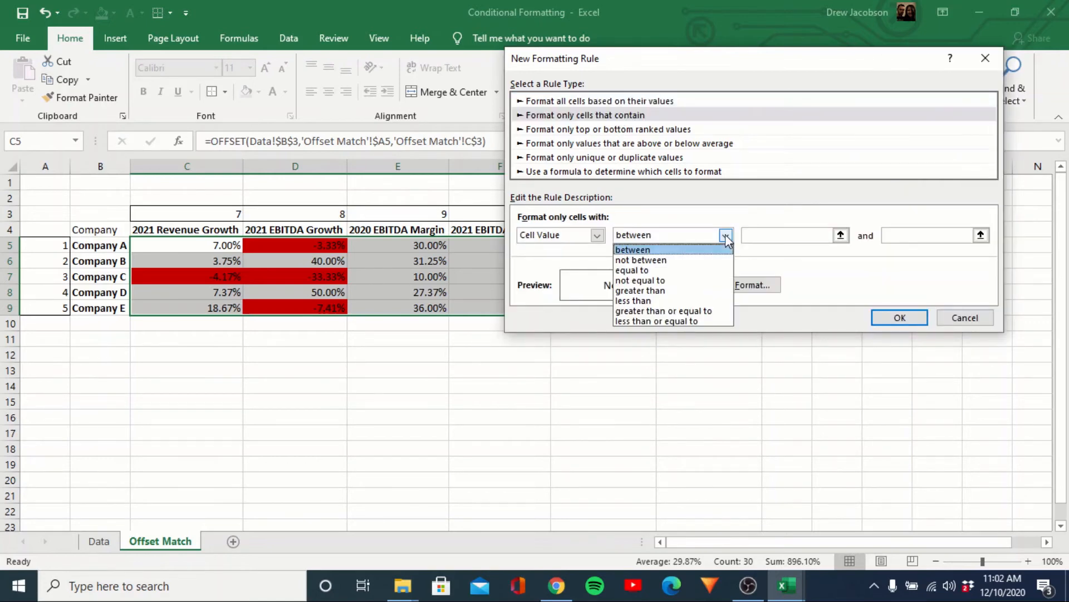
{"action": "left_click", "coordinate": [693, 291]}
{"action": "left_click", "coordinate": [786, 236]}
{"action": "type", "text": "0.30"}
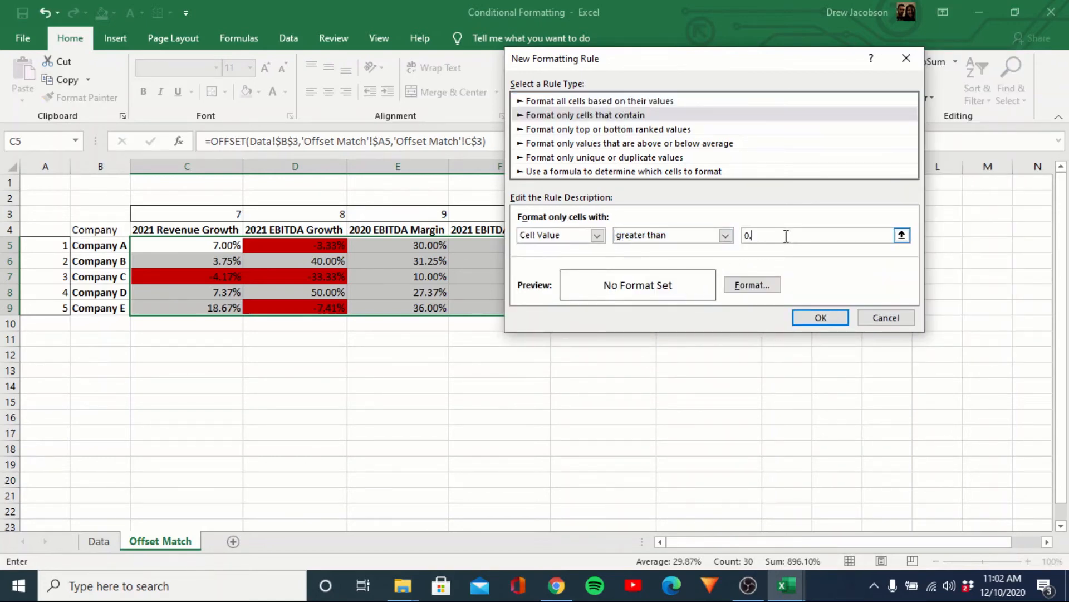
{"action": "left_click", "coordinate": [746, 284]}
{"action": "left_click", "coordinate": [594, 193]}
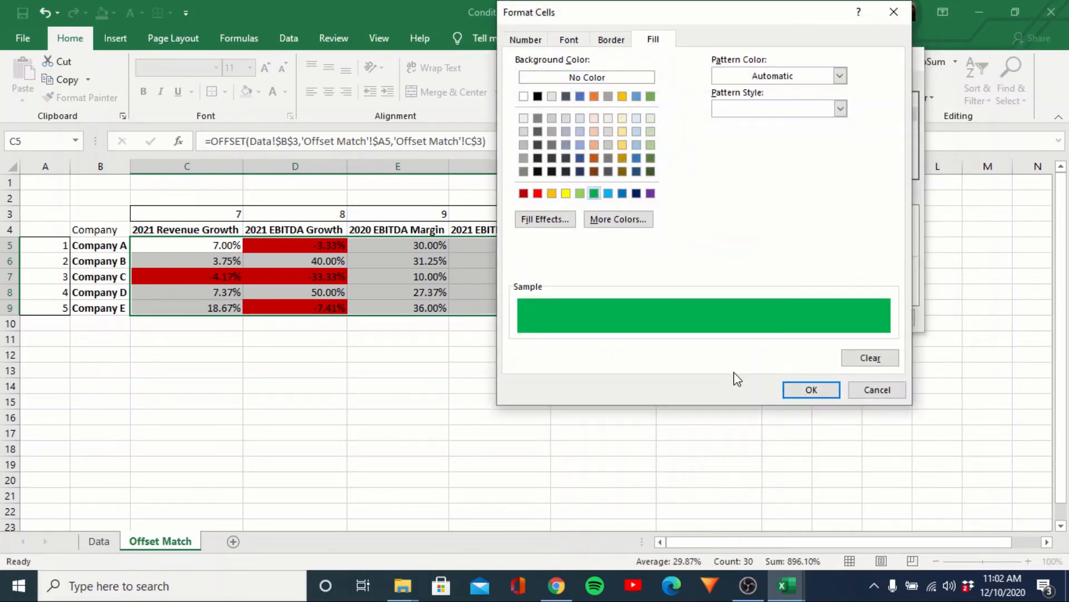
{"action": "left_click", "coordinate": [809, 389]}
{"action": "left_click", "coordinate": [821, 318]}
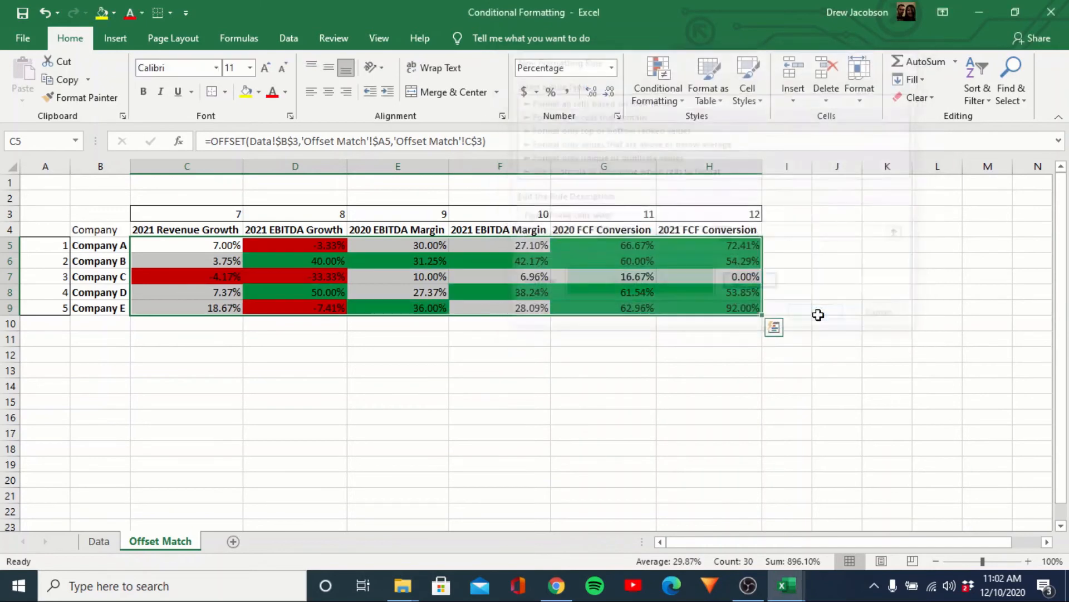
{"action": "left_click", "coordinate": [618, 387]}
{"action": "key", "text": "Left"}
{"action": "key", "text": "Left"}
{"action": "key", "text": "Left"}
{"action": "key", "text": "Left"}
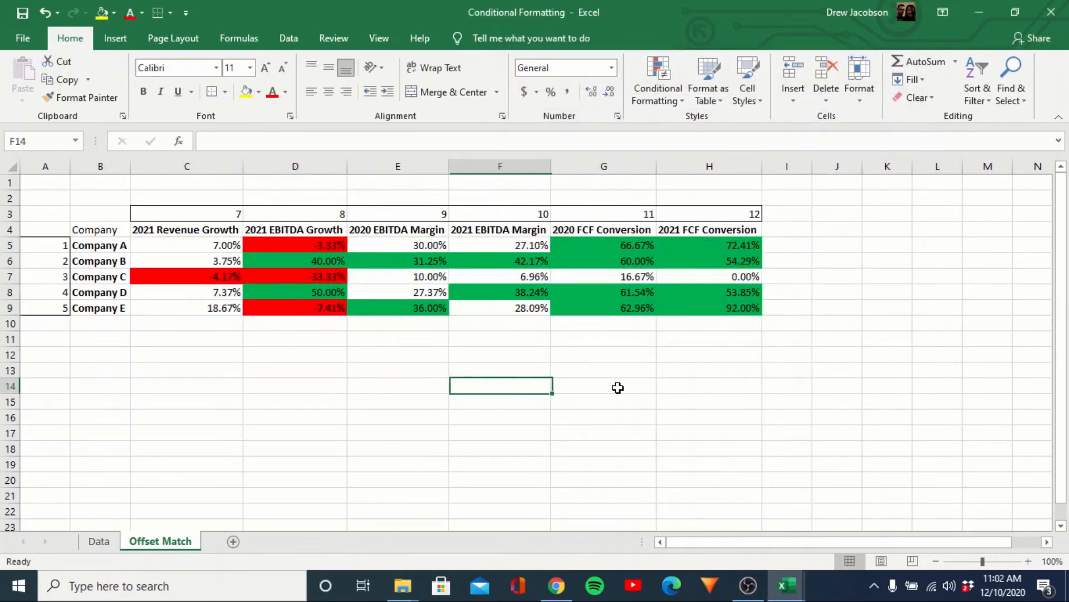
Move to the column index in C3 and check its linked header below.
{"action": "key", "text": "Up"}
{"action": "key", "text": "Up"}
{"action": "key", "text": "Up"}
{"action": "key", "text": "Up"}
{"action": "key", "text": "Up"}
{"action": "key", "text": "Up"}
{"action": "key", "text": "Up"}
{"action": "key", "text": "Up"}
{"action": "key", "text": "Up"}
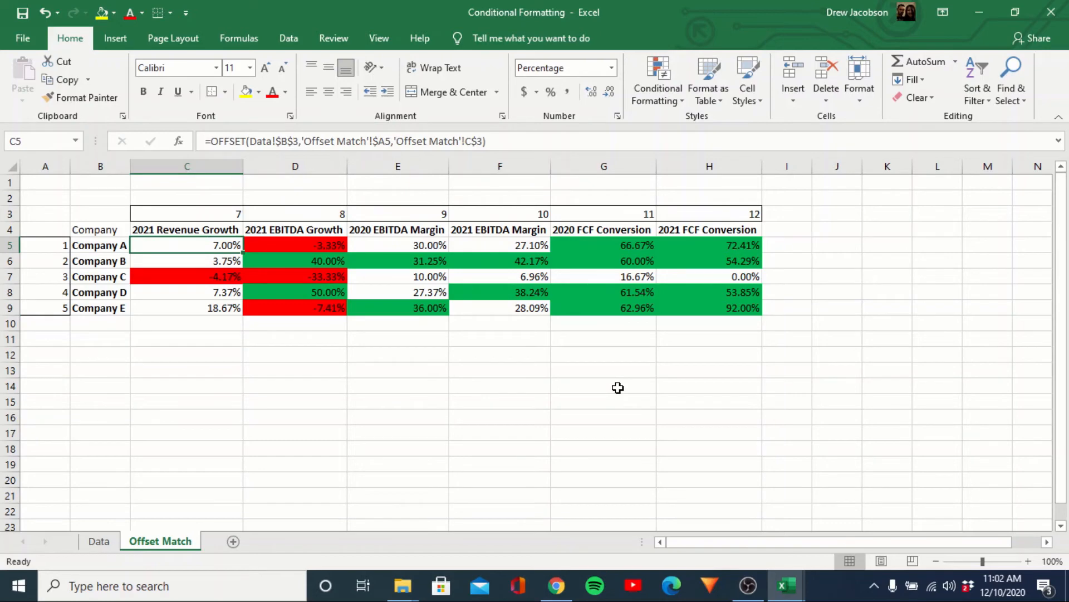
{"action": "key", "text": "Up"}
{"action": "key", "text": "Up"}
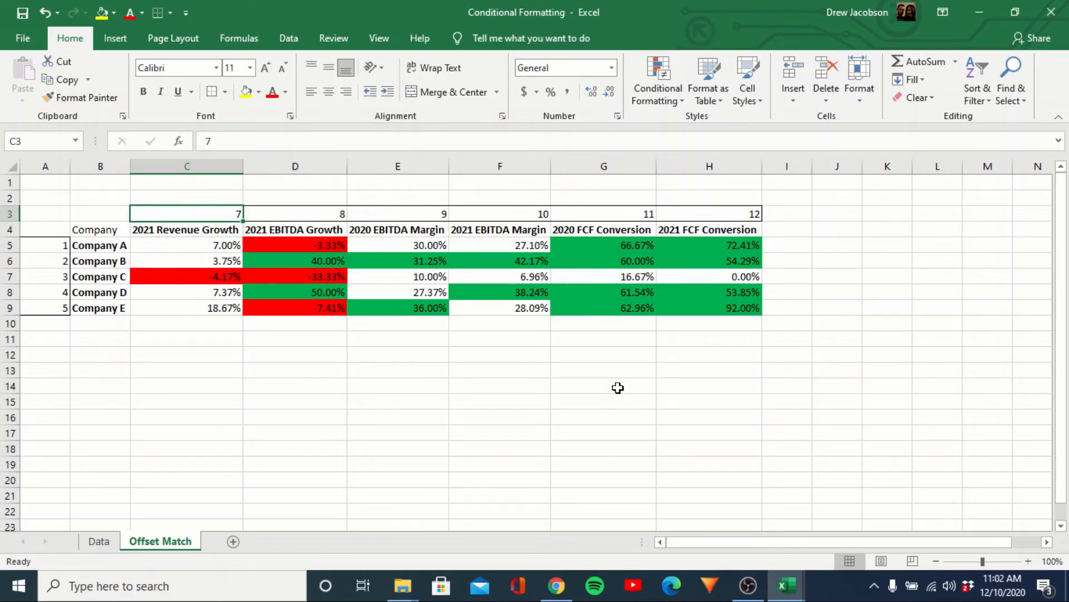
{"action": "key", "text": "Down"}
{"action": "key", "text": "Down"}
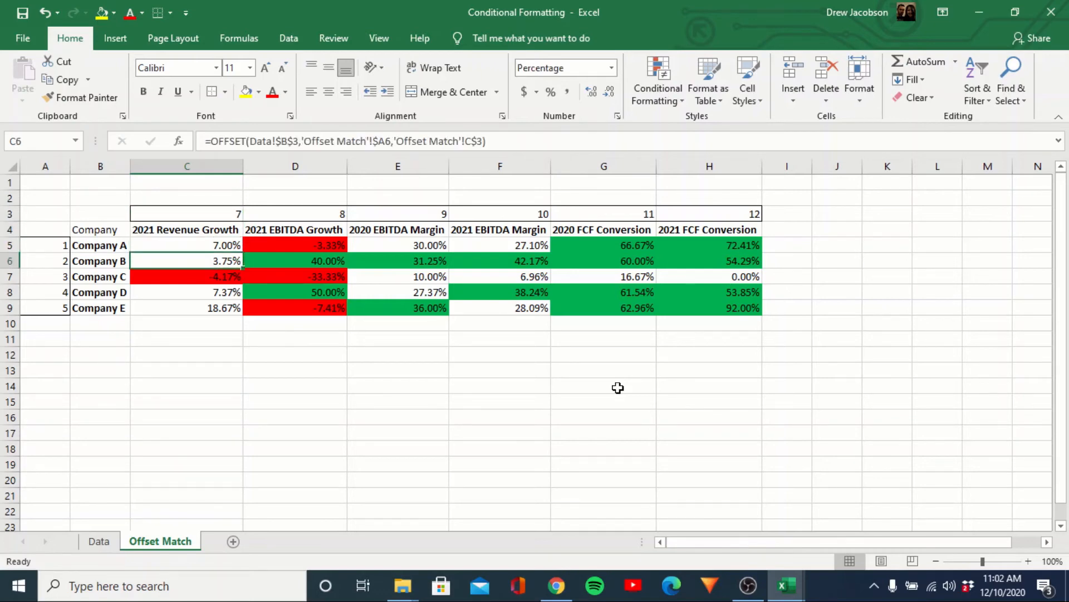
{"action": "key", "text": "Up"}
{"action": "key", "text": "Up"}
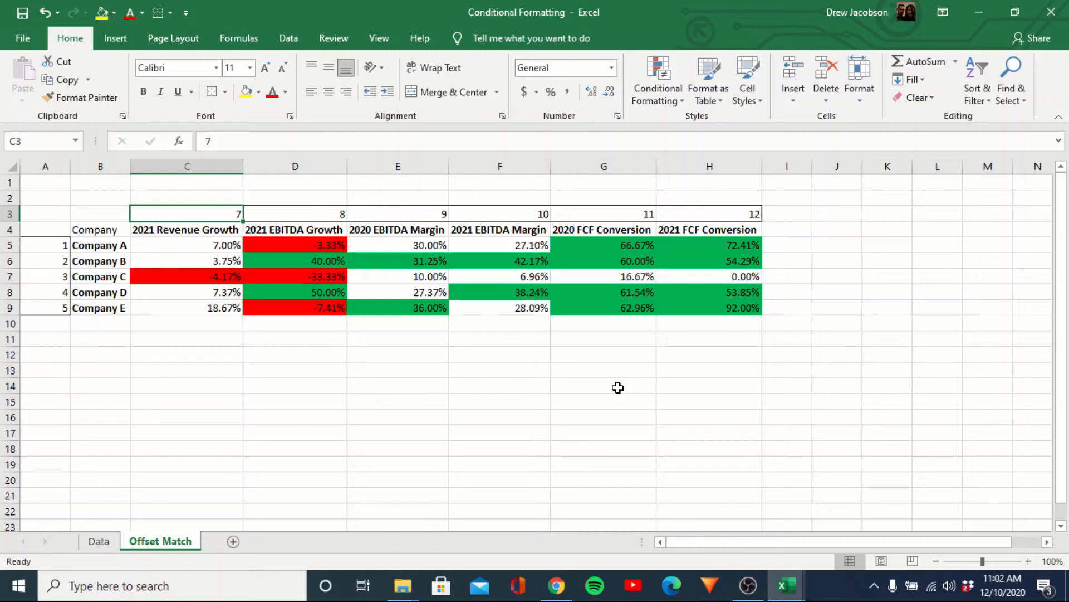
Enter 12, 11, 10, 9, 8 and 7 across C3:H3.
{"action": "type", "text": "12"}
{"action": "key", "text": "Tab"}
{"action": "type", "text": "11"}
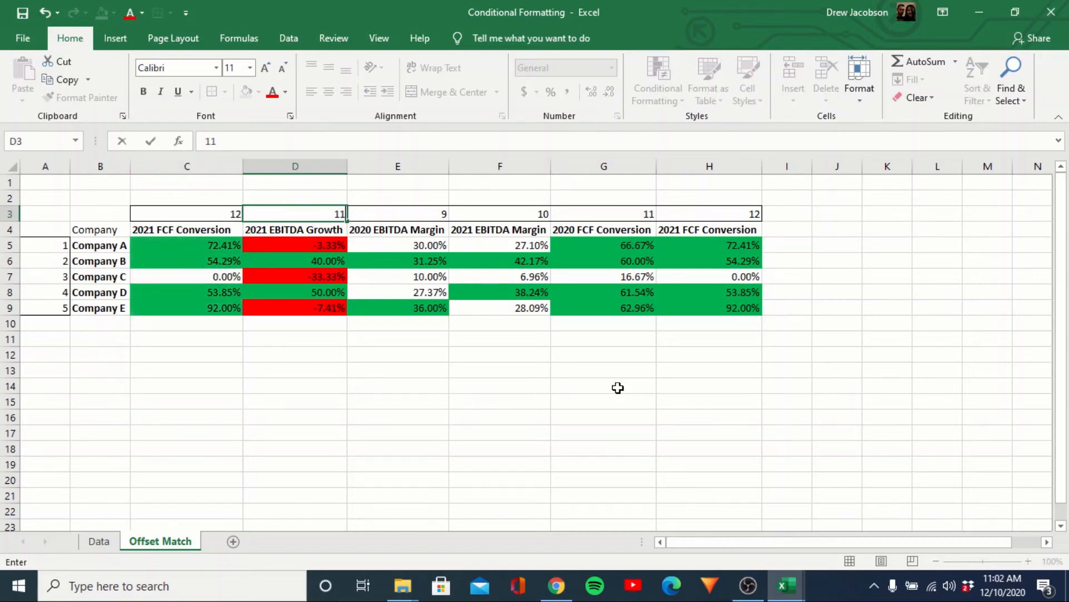
{"action": "key", "text": "Tab"}
{"action": "type", "text": "10"}
{"action": "key", "text": "Tab"}
{"action": "type", "text": "9"}
{"action": "key", "text": "Tab"}
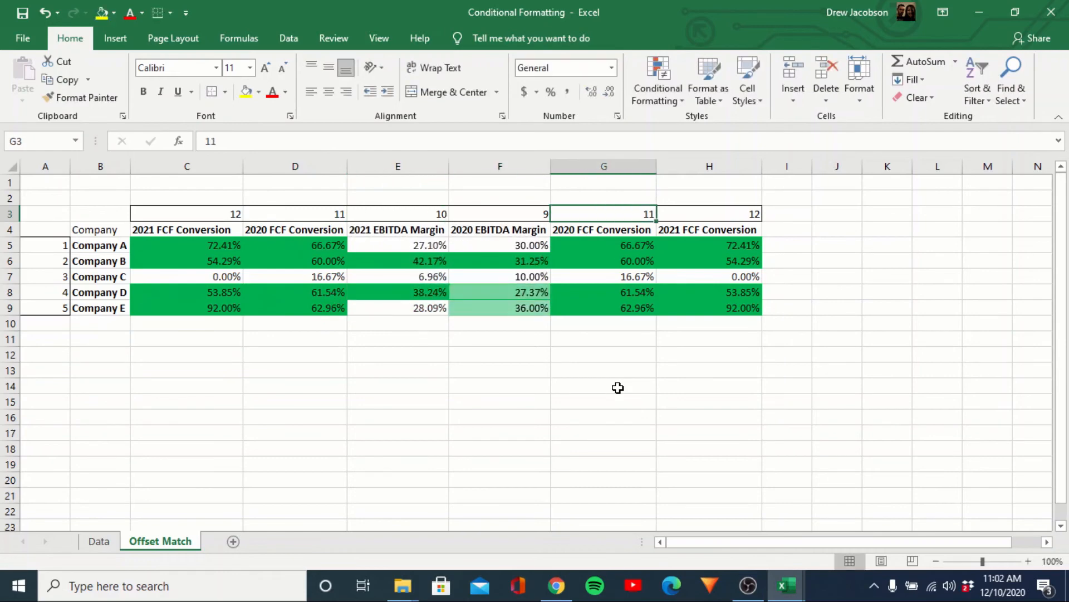
{"action": "type", "text": "8"}
{"action": "key", "text": "Tab"}
{"action": "key", "text": "Return"}
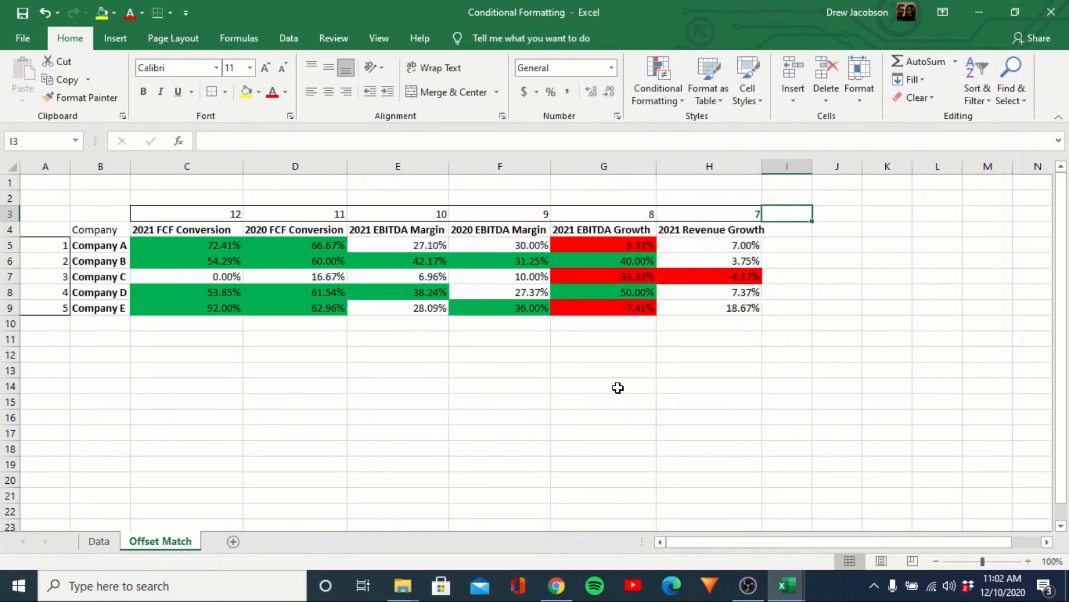
{"action": "key", "text": "Down"}
{"action": "key", "text": "Down"}
{"action": "key", "text": "Down"}
{"action": "key", "text": "Down"}
{"action": "key", "text": "Down"}
{"action": "key", "text": "Down"}
{"action": "key", "text": "Down"}
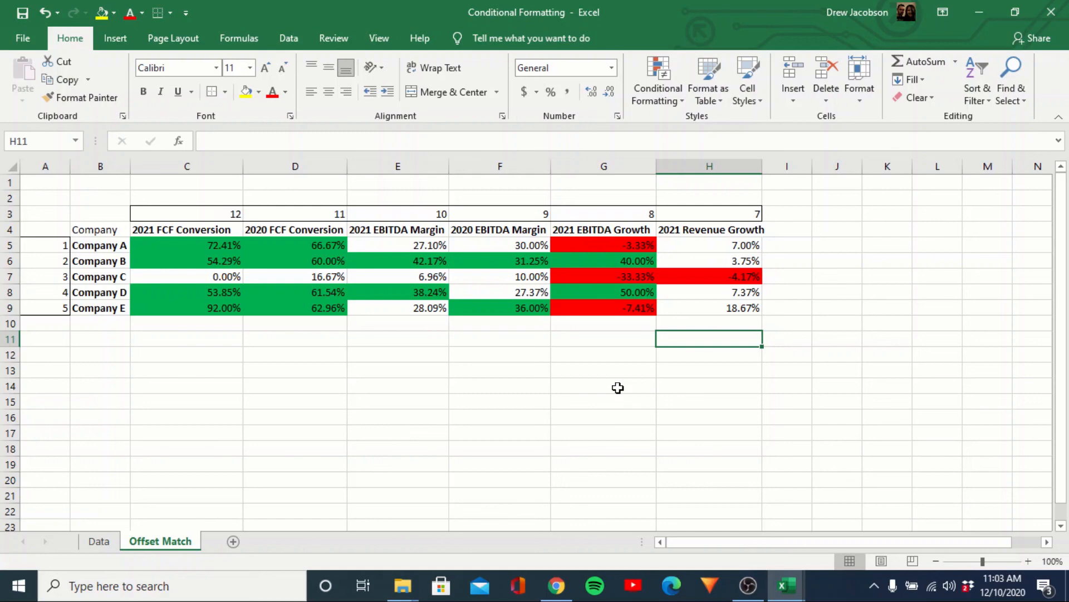
{"action": "key", "text": "Up"}
{"action": "key", "text": "Up"}
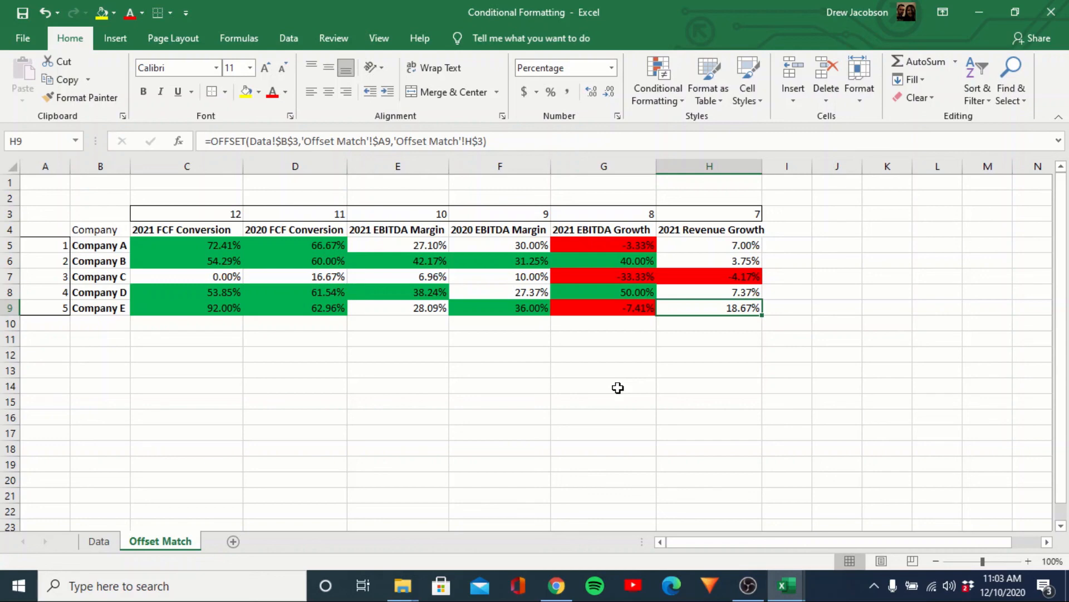
{"action": "key", "text": "Left"}
{"action": "key", "text": "Right"}
{"action": "key", "text": "Right"}
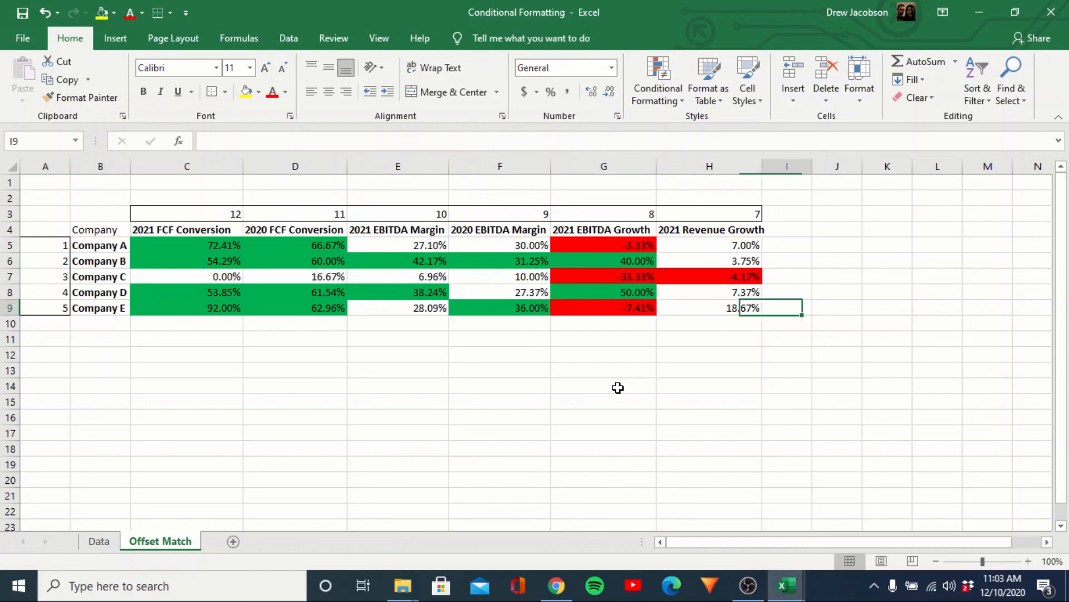